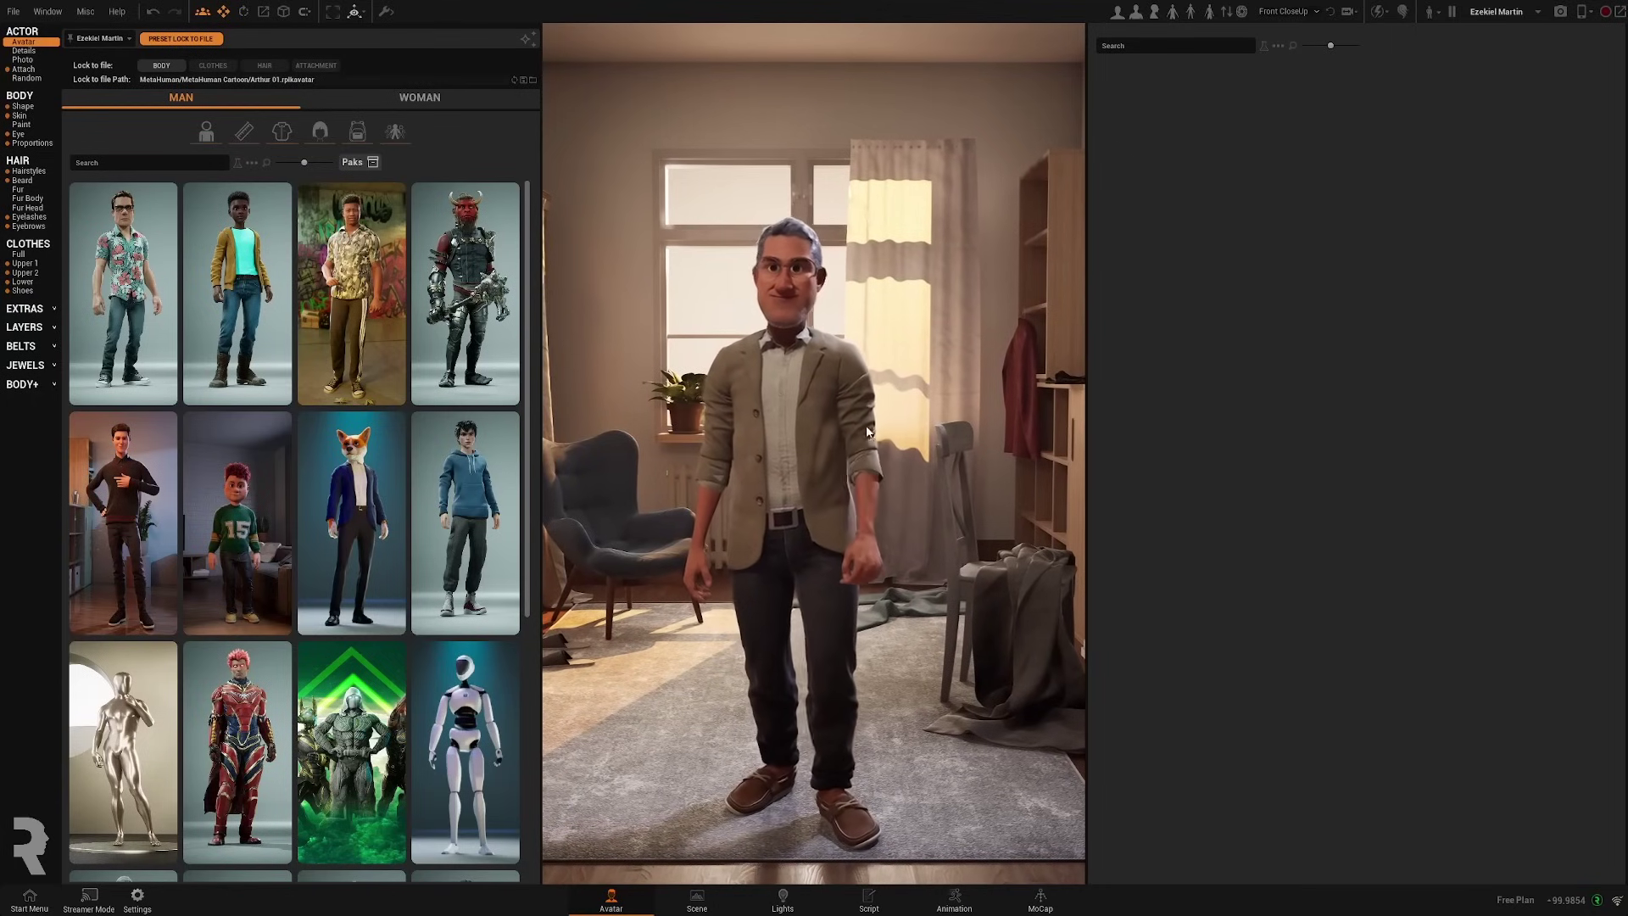
Step: Start saving the avatar, cancel, and look over the program preferences
left_click(14, 13)
left_click(30, 143)
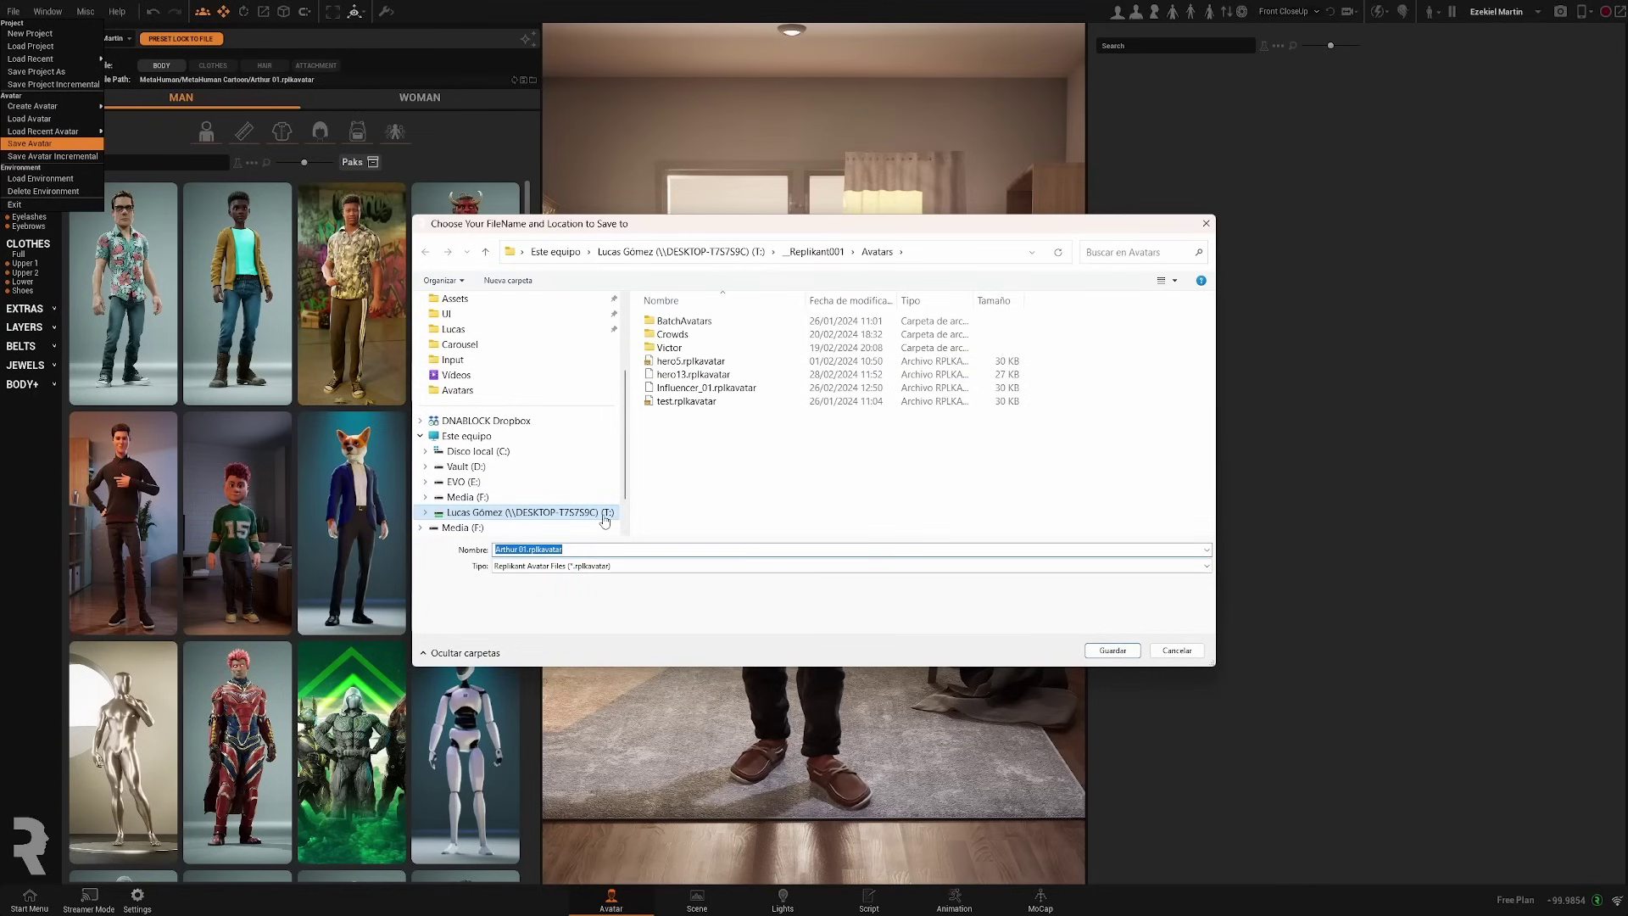
left_click(1212, 224)
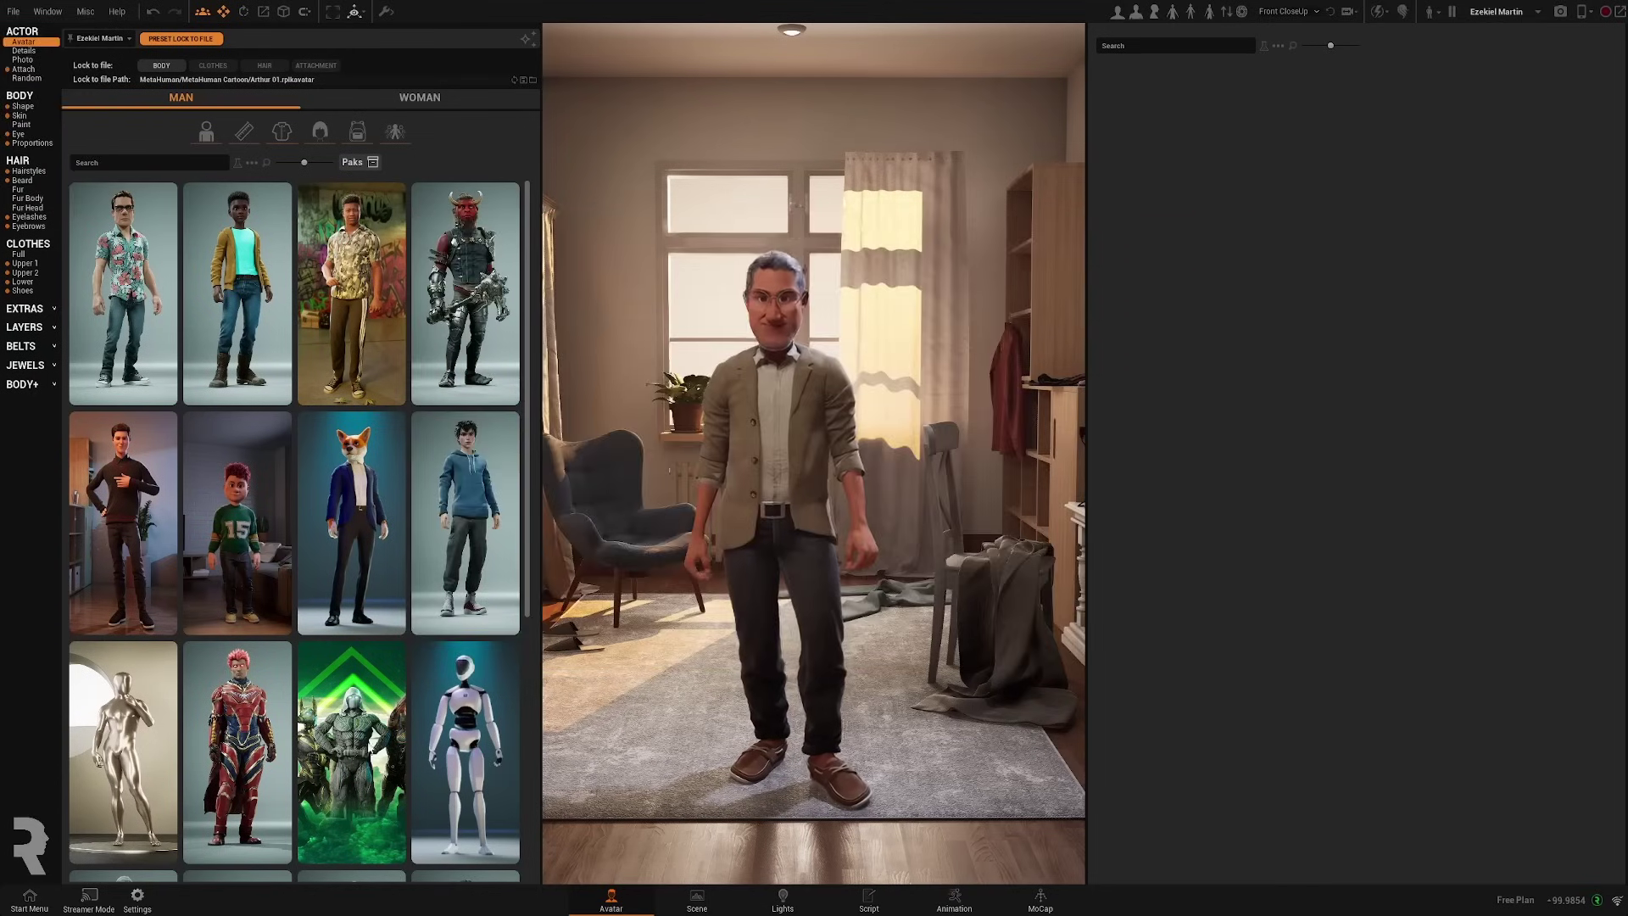
left_click(127, 906)
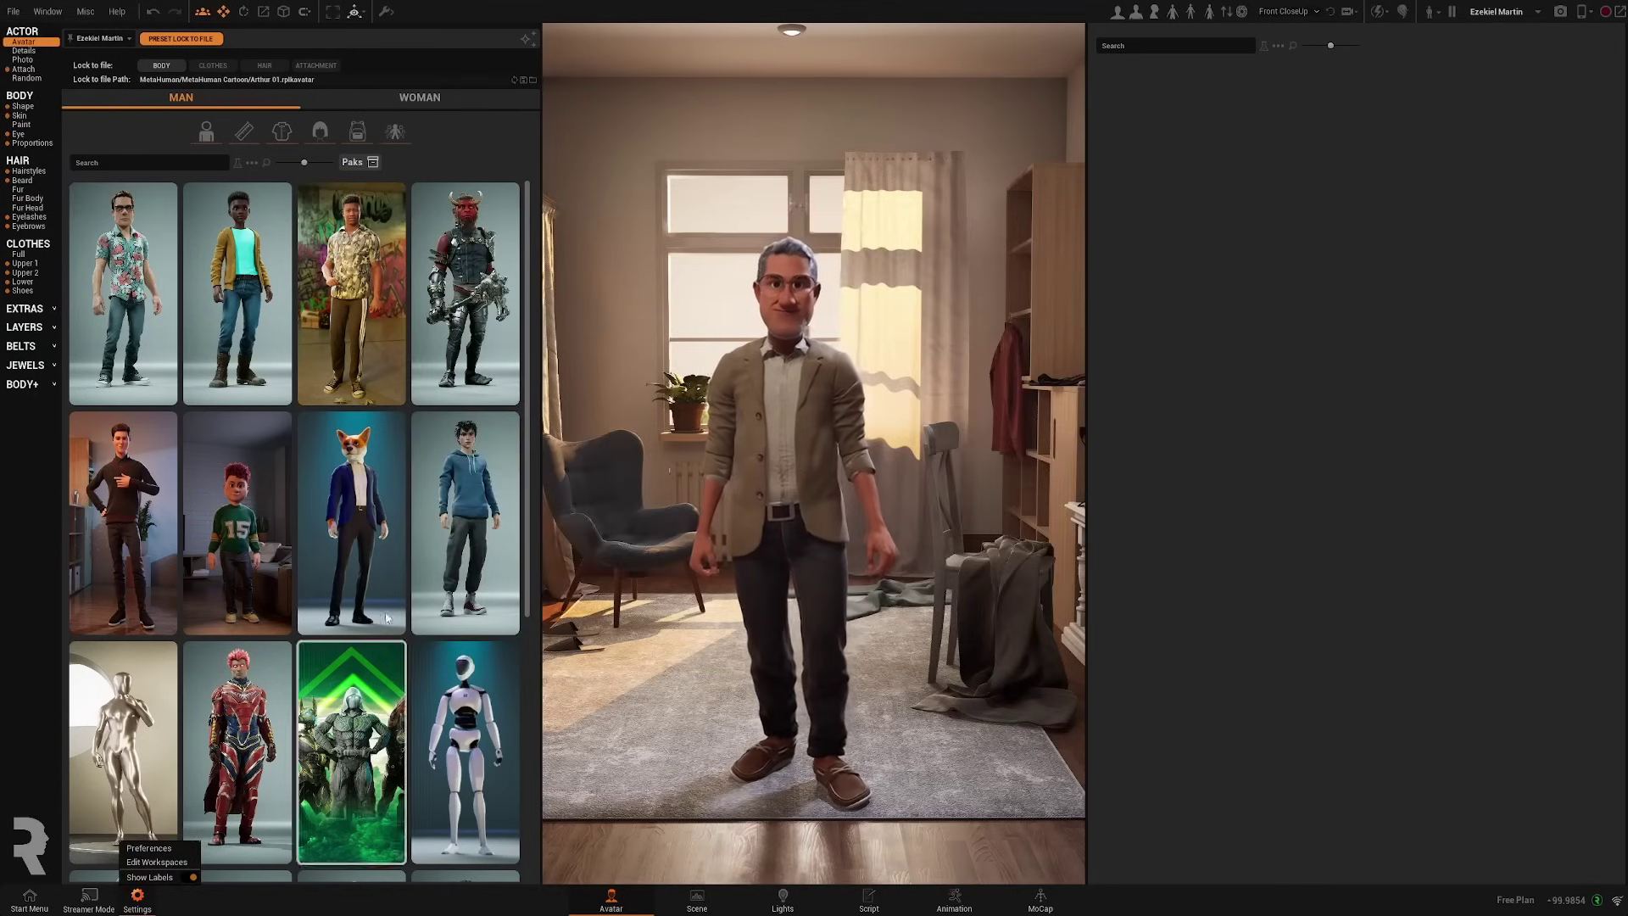
left_click(148, 848)
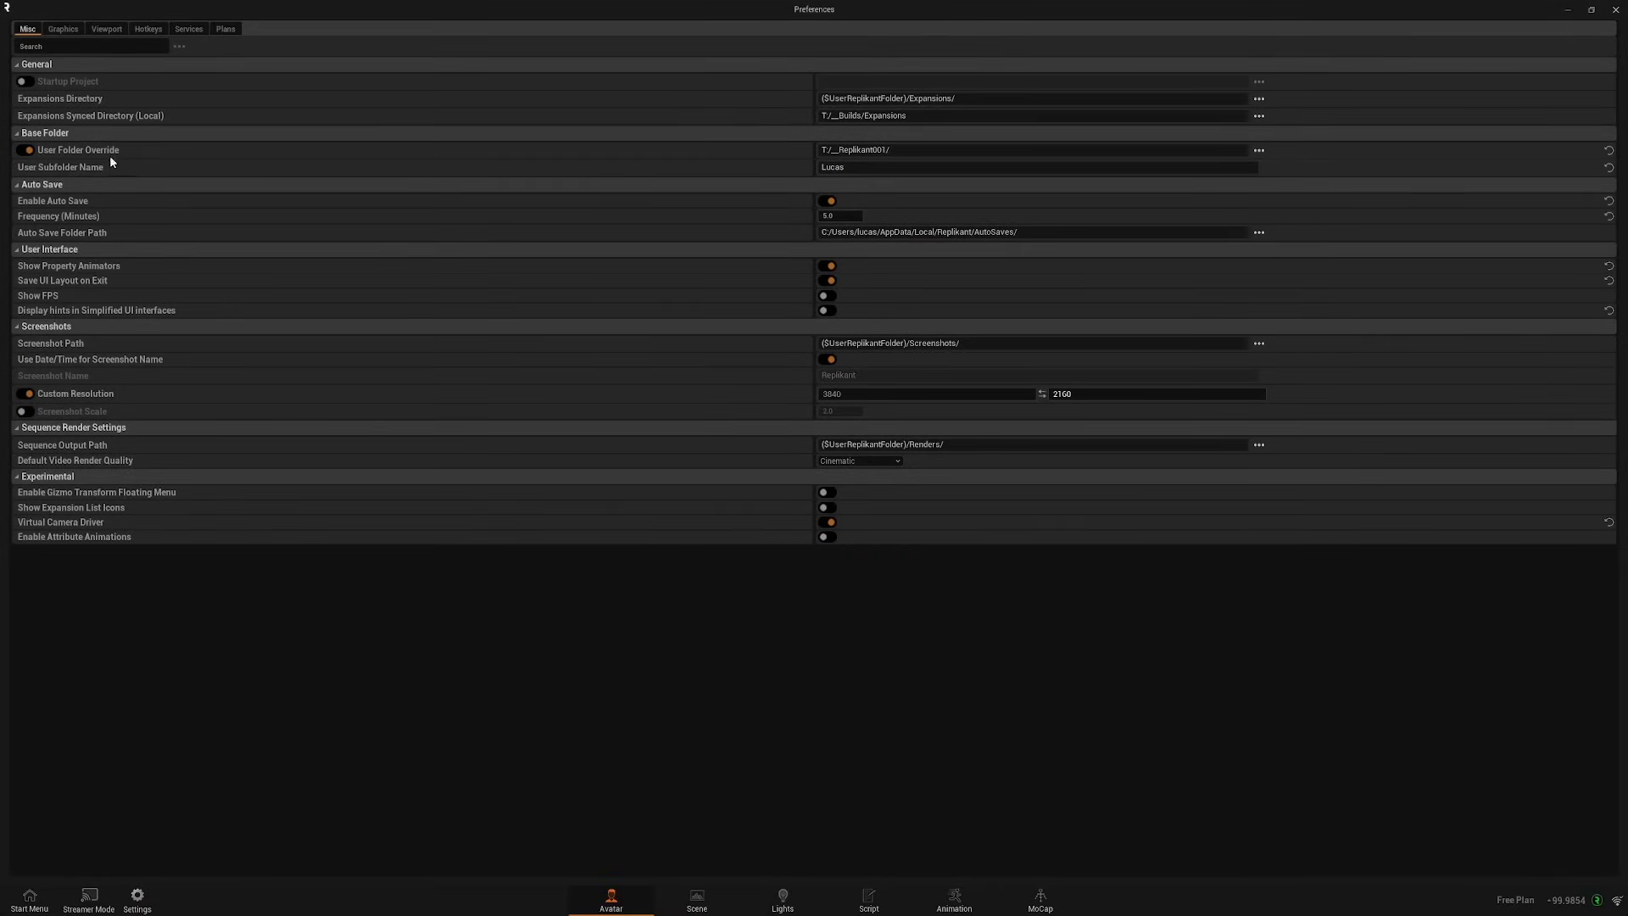
left_click(1615, 10)
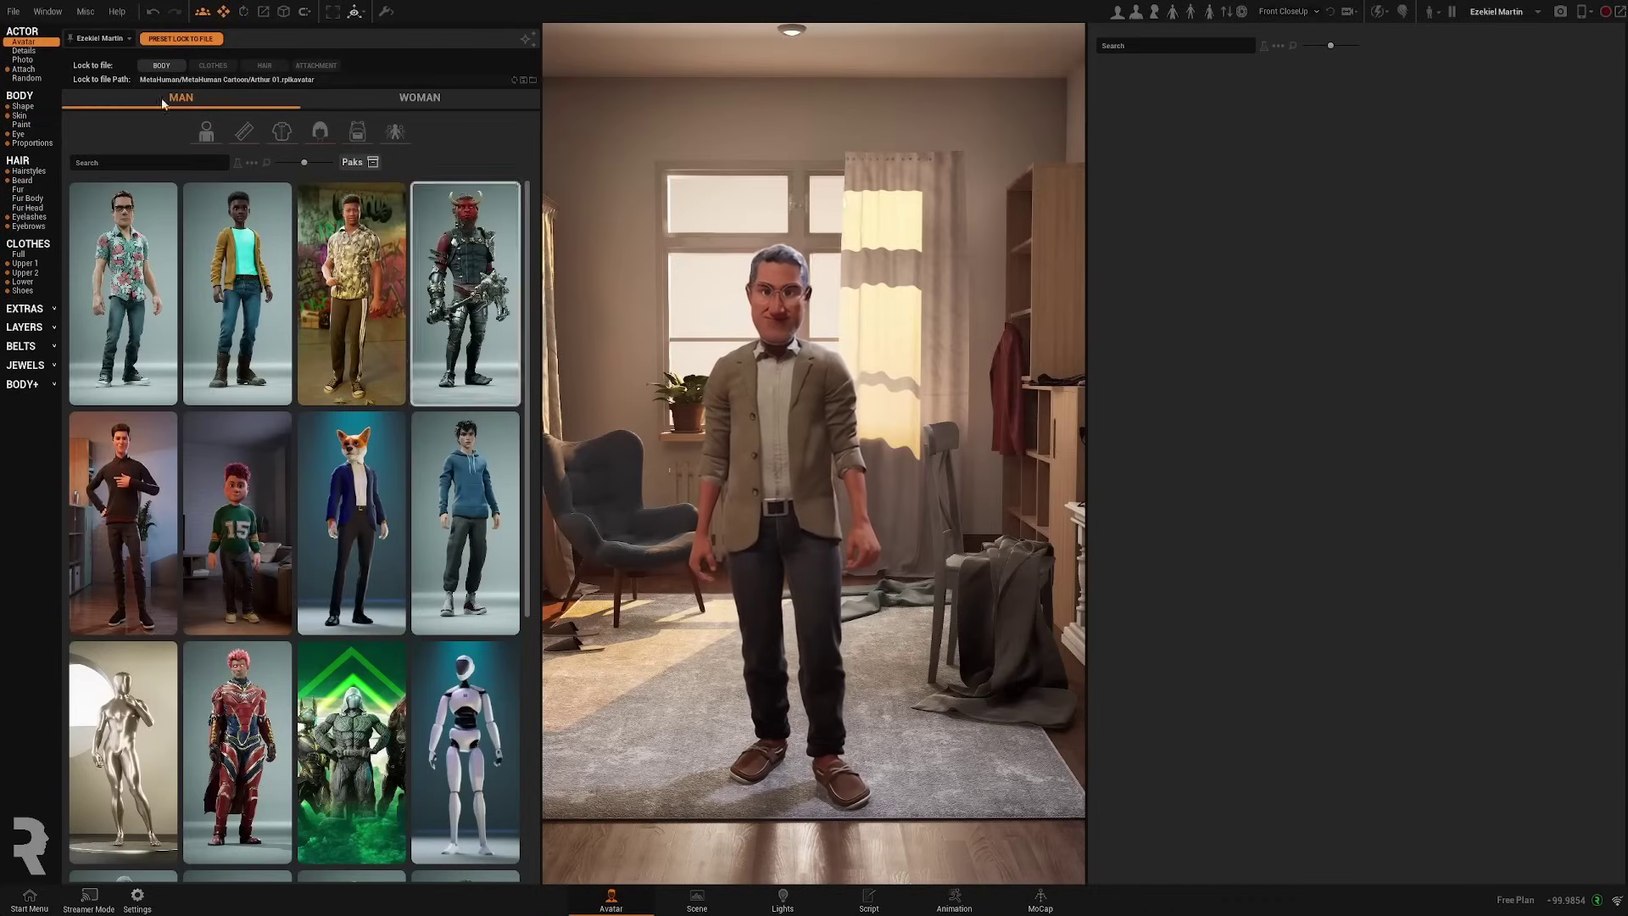
Step: Save the grey-haired avatar as Arthur 01.rplkavatar in the Avatars folder
left_click(12, 11)
left_click(48, 144)
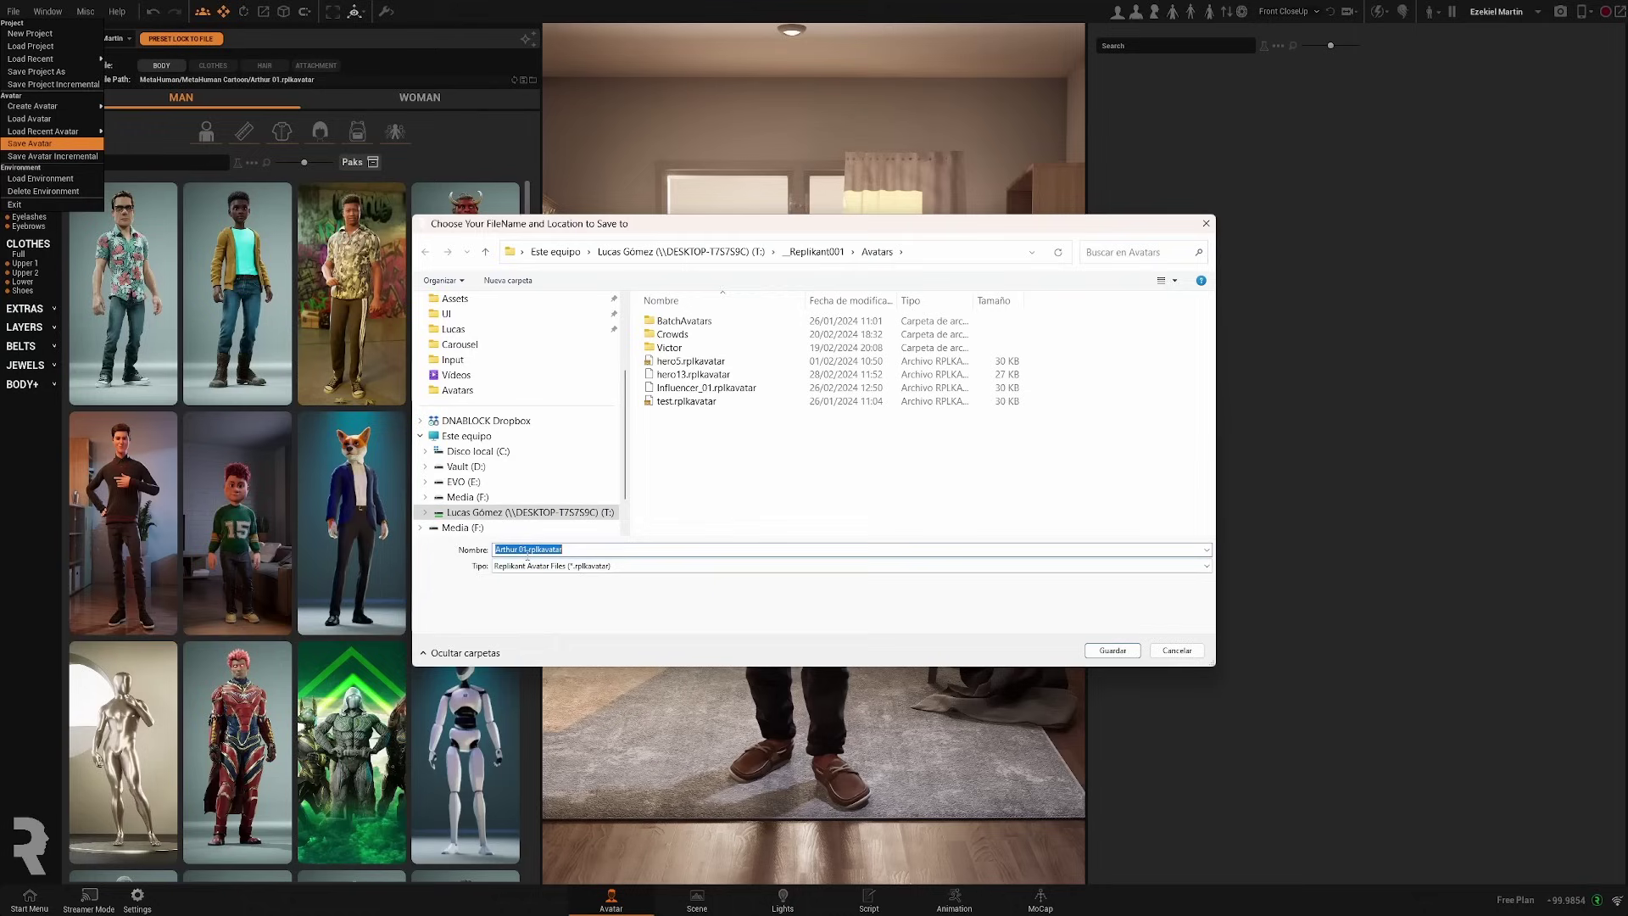
left_click(1137, 650)
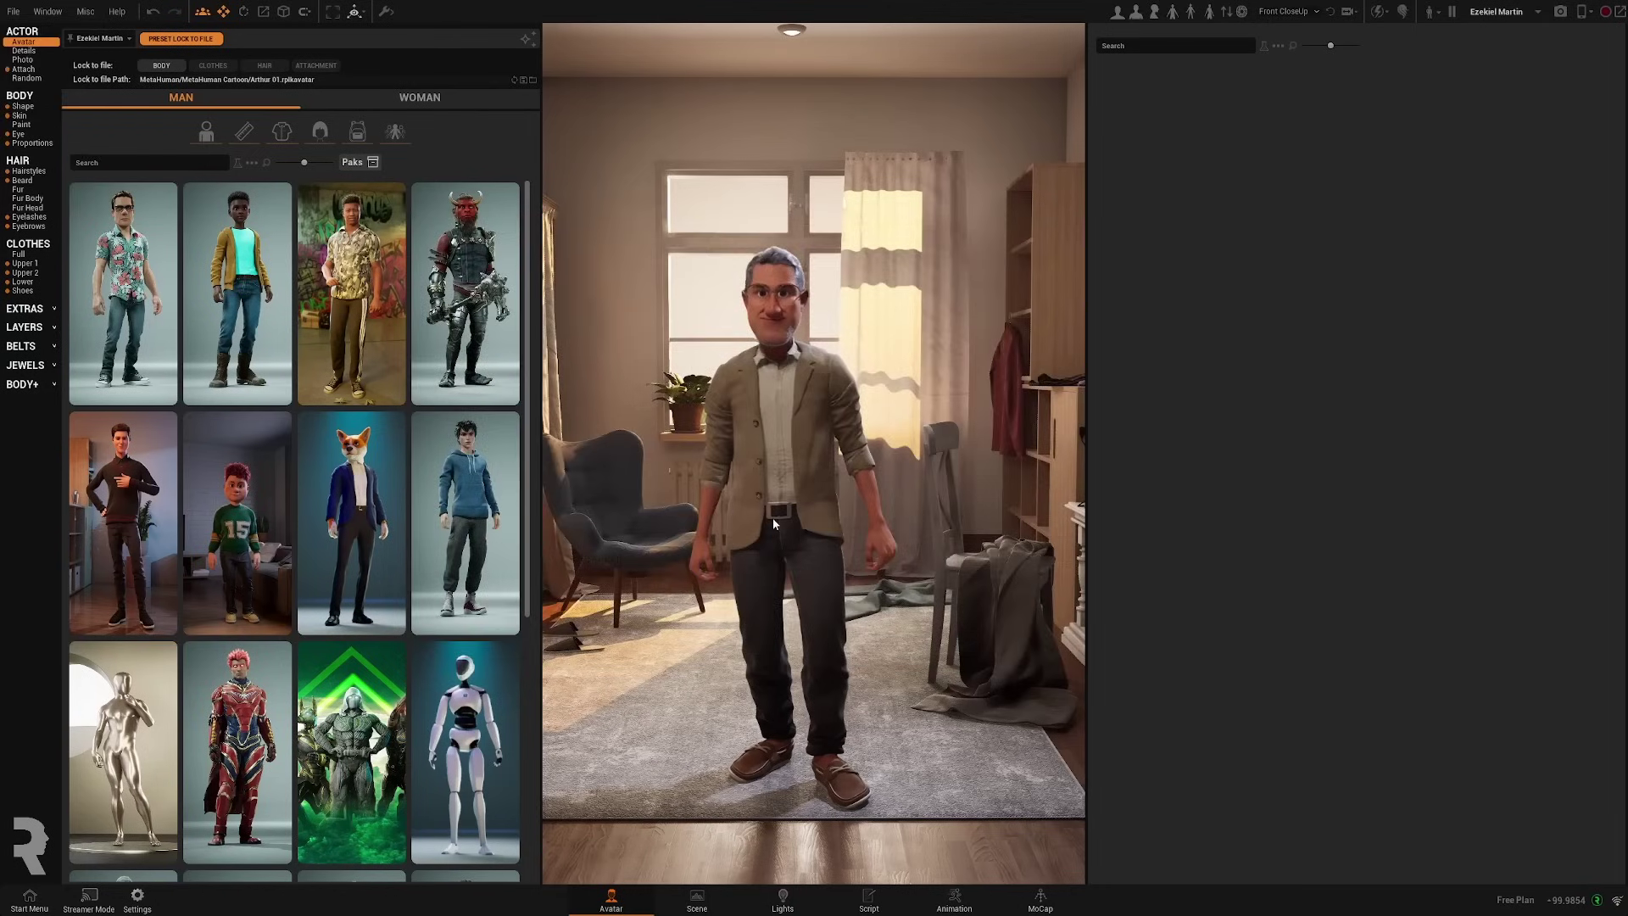
scroll(824, 499, "up", 5)
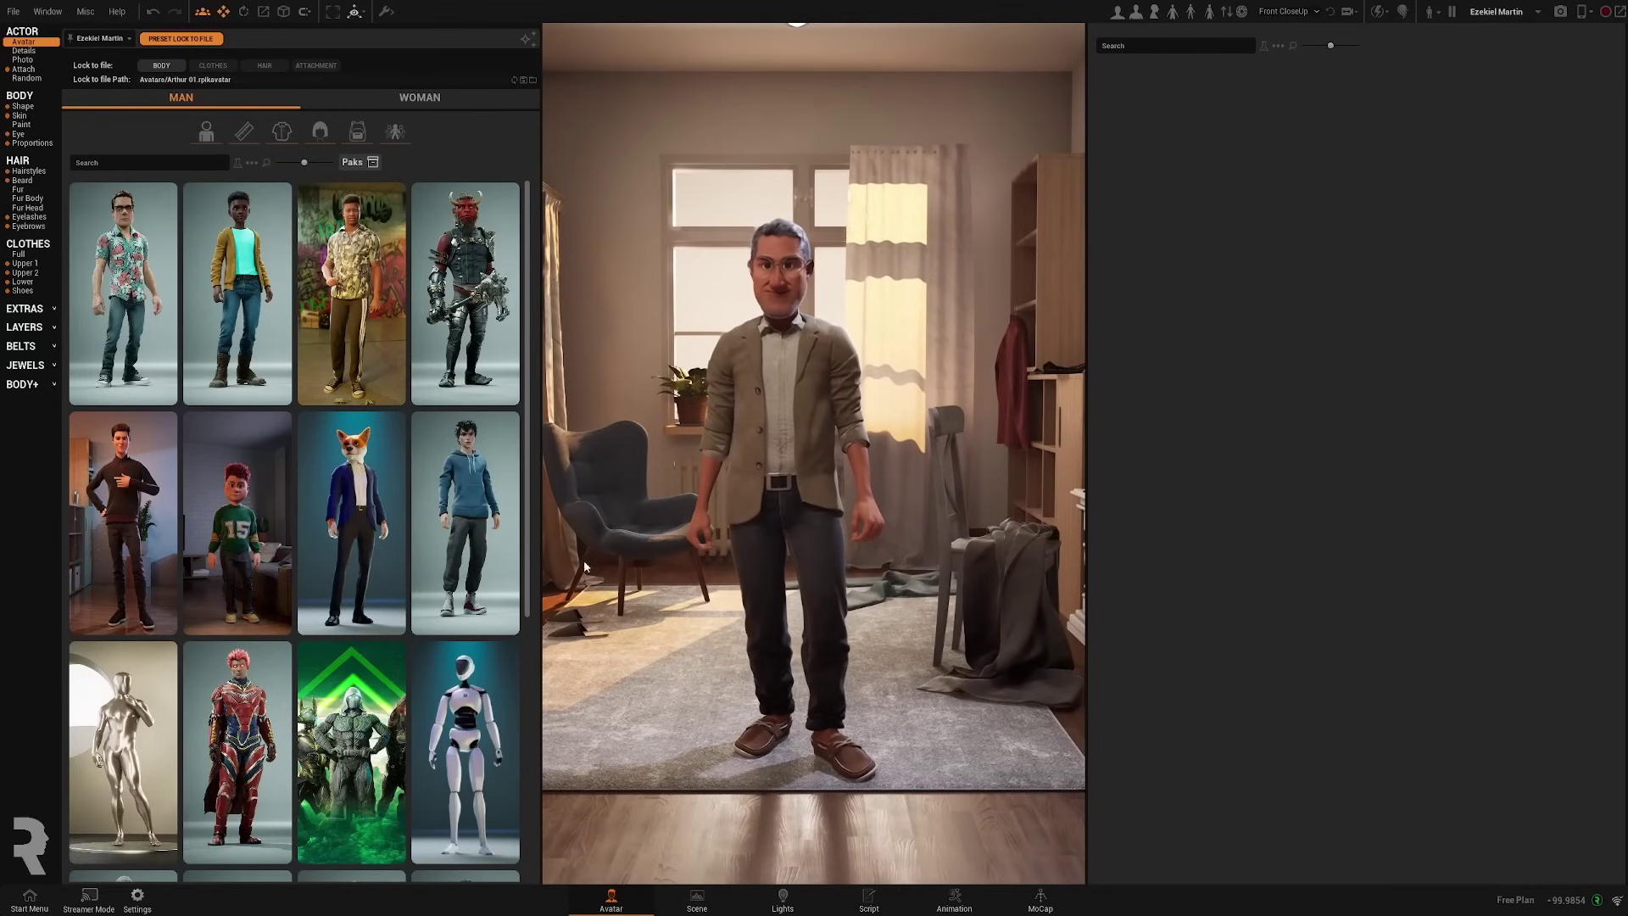
Step: Load a second copy of Arthur 01 from the Avatar Browser into the room
left_click(14, 13)
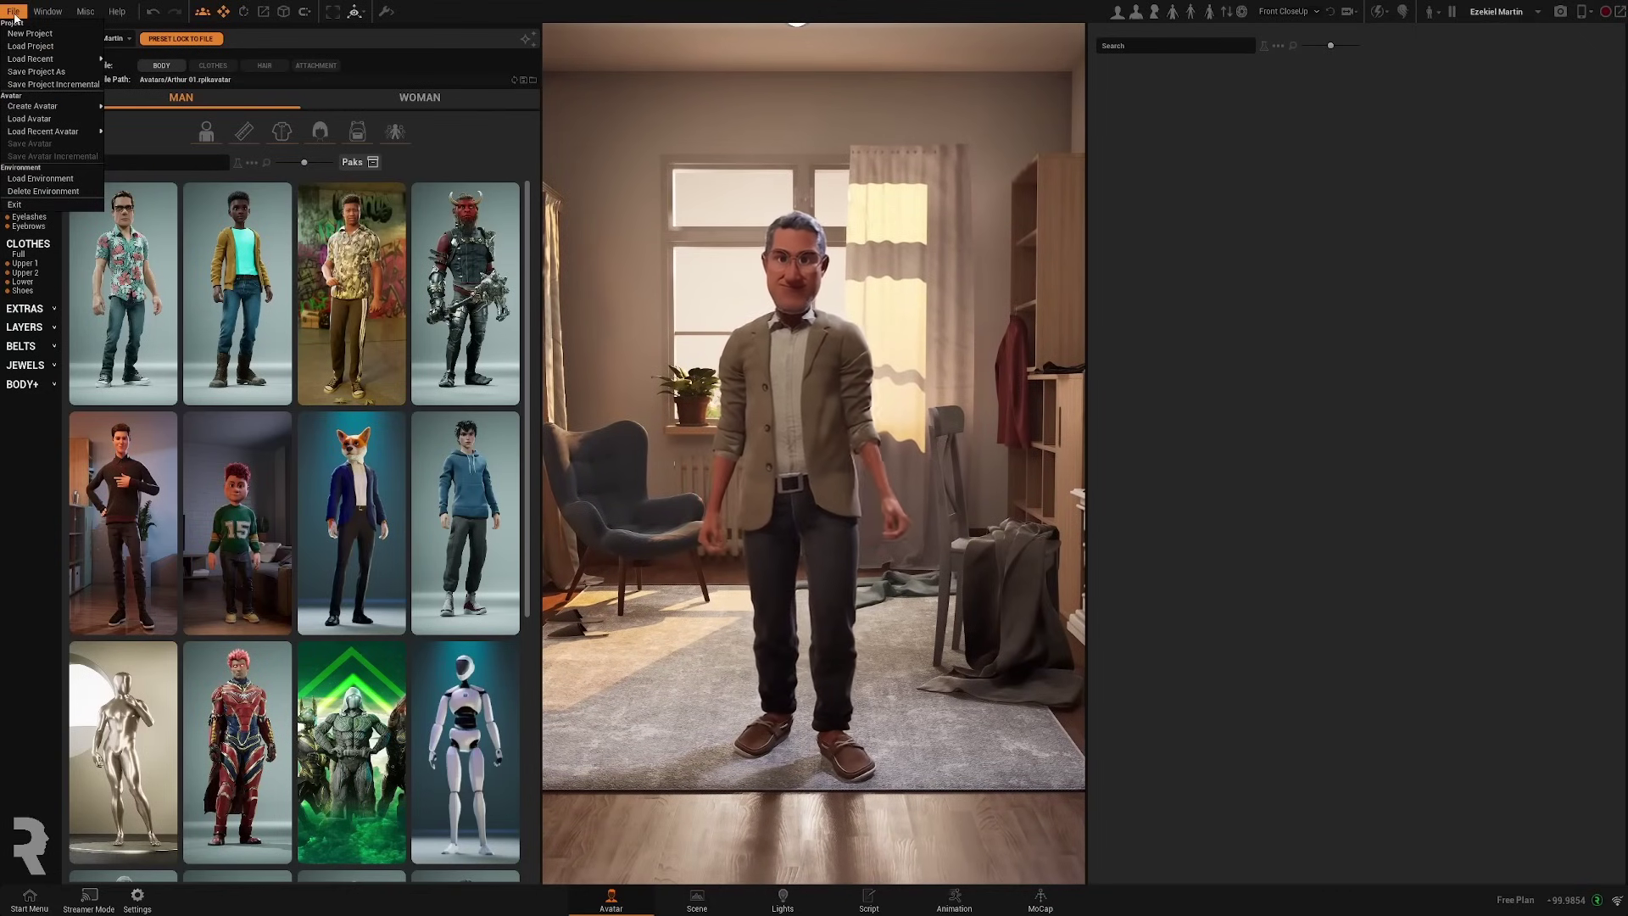
left_click(37, 119)
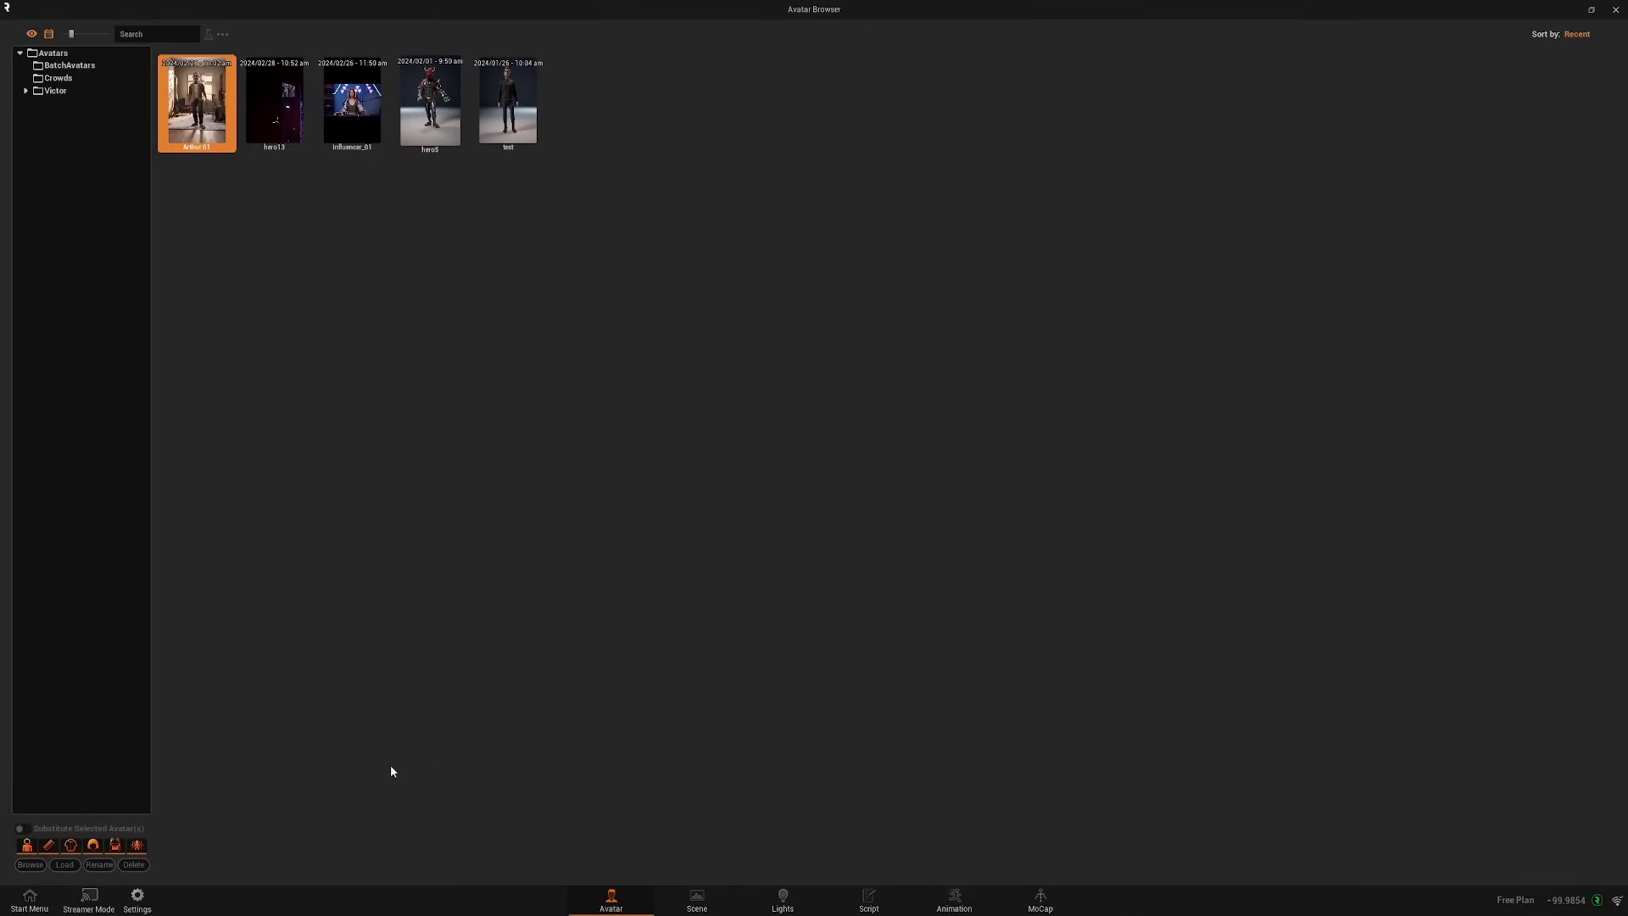
left_click(65, 864)
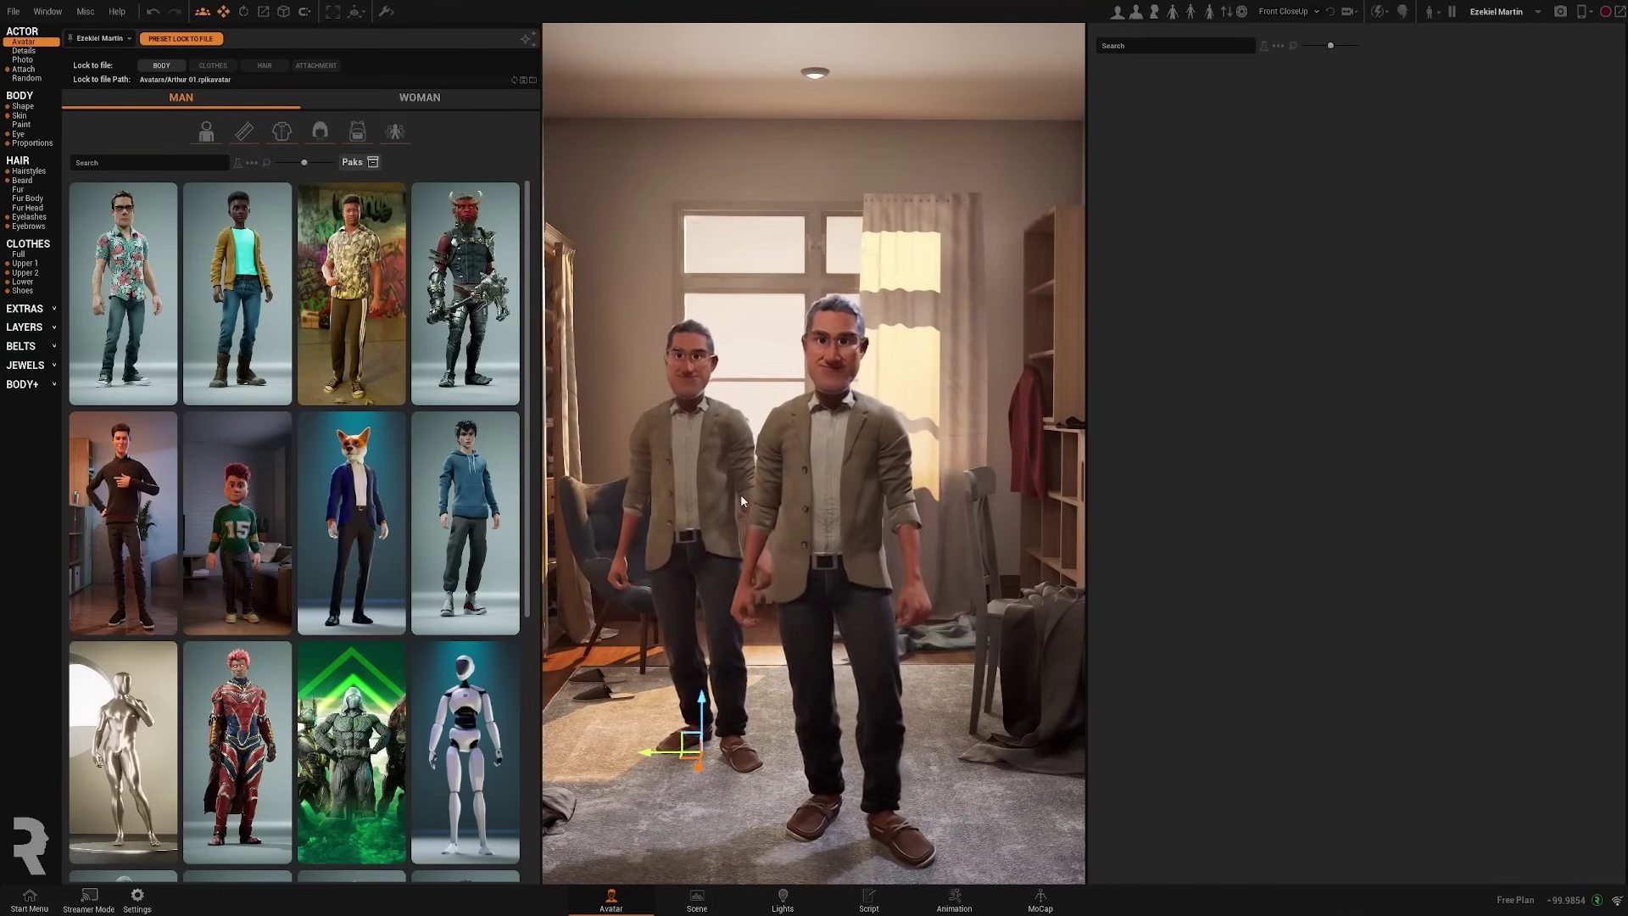
Step: Substitute the copied avatar with the hero13 superhero and open its actor options
left_click(13, 11)
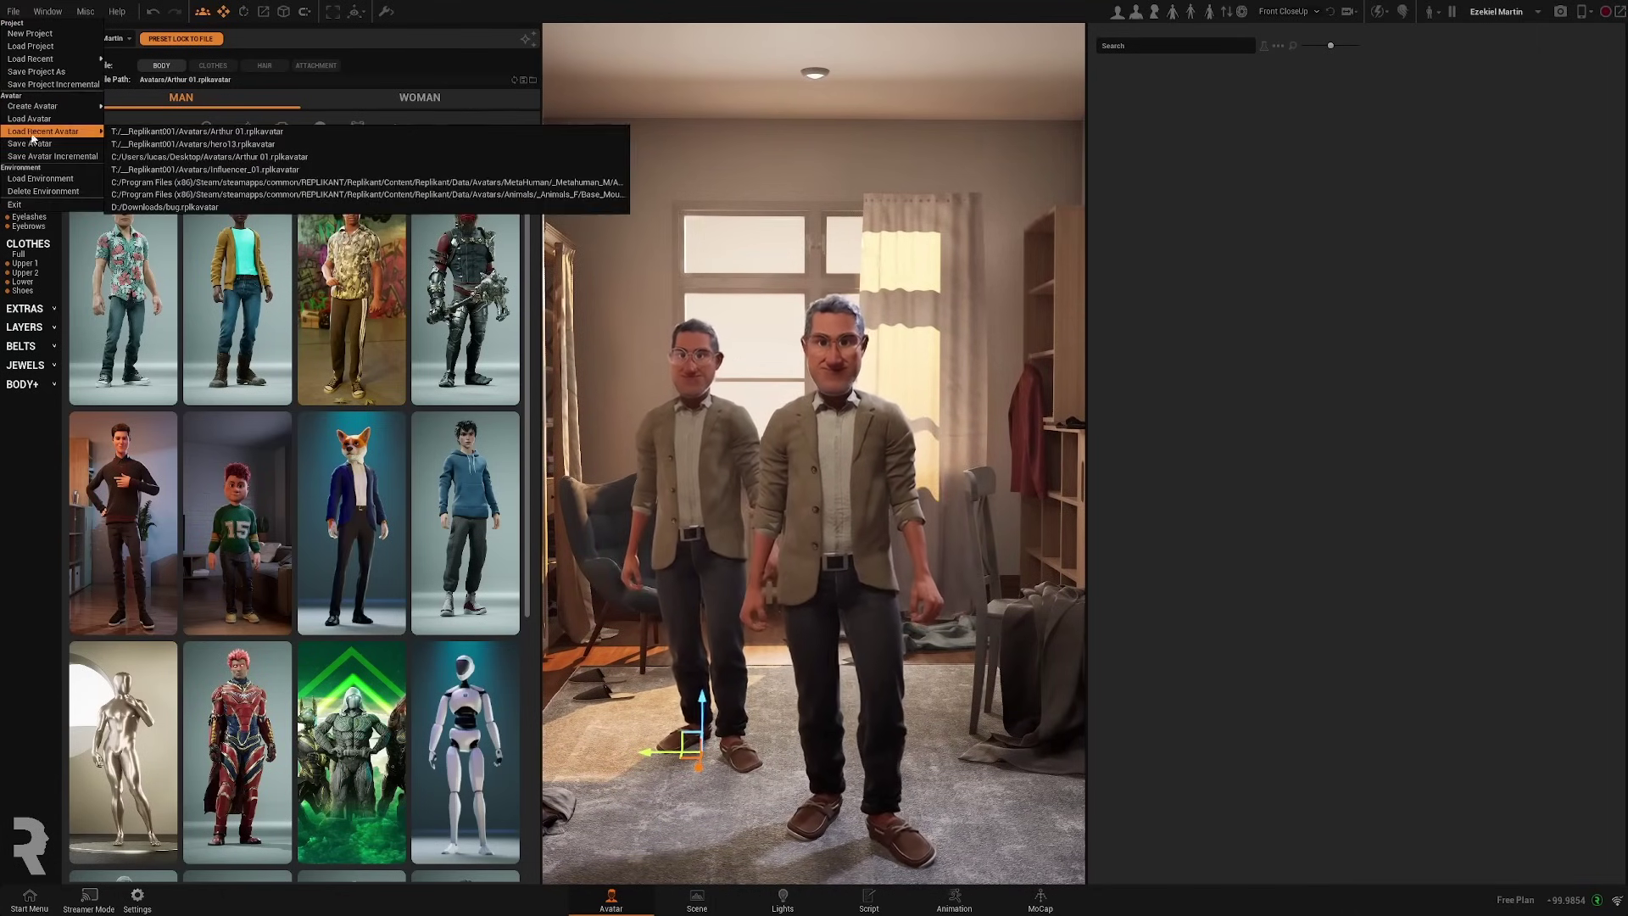
left_click(34, 121)
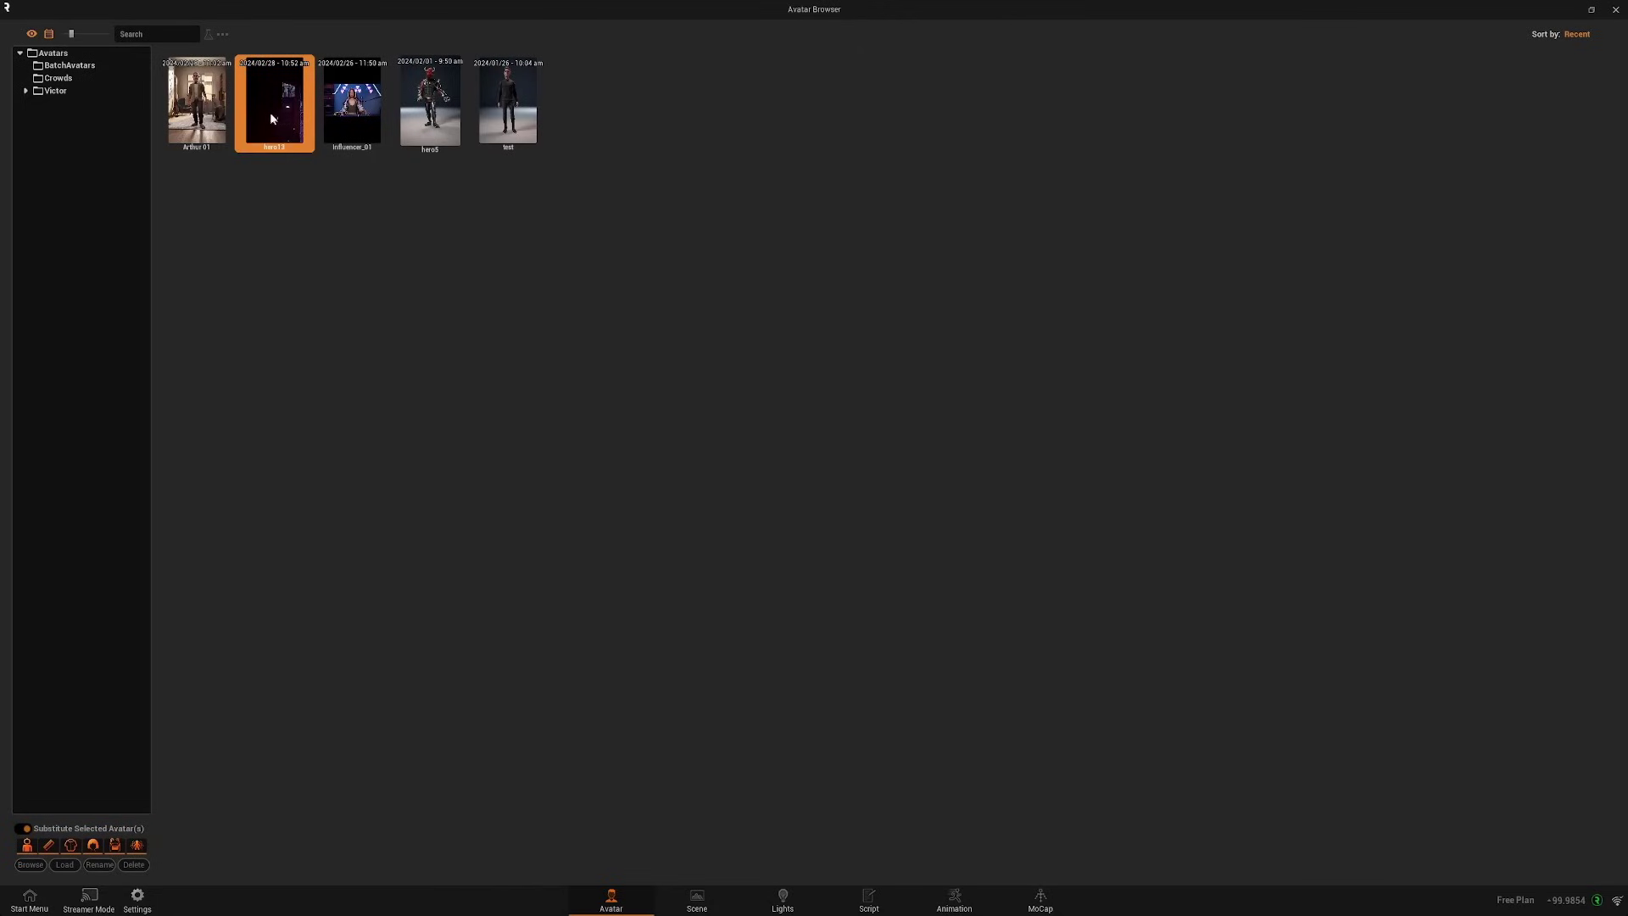
left_click(70, 863)
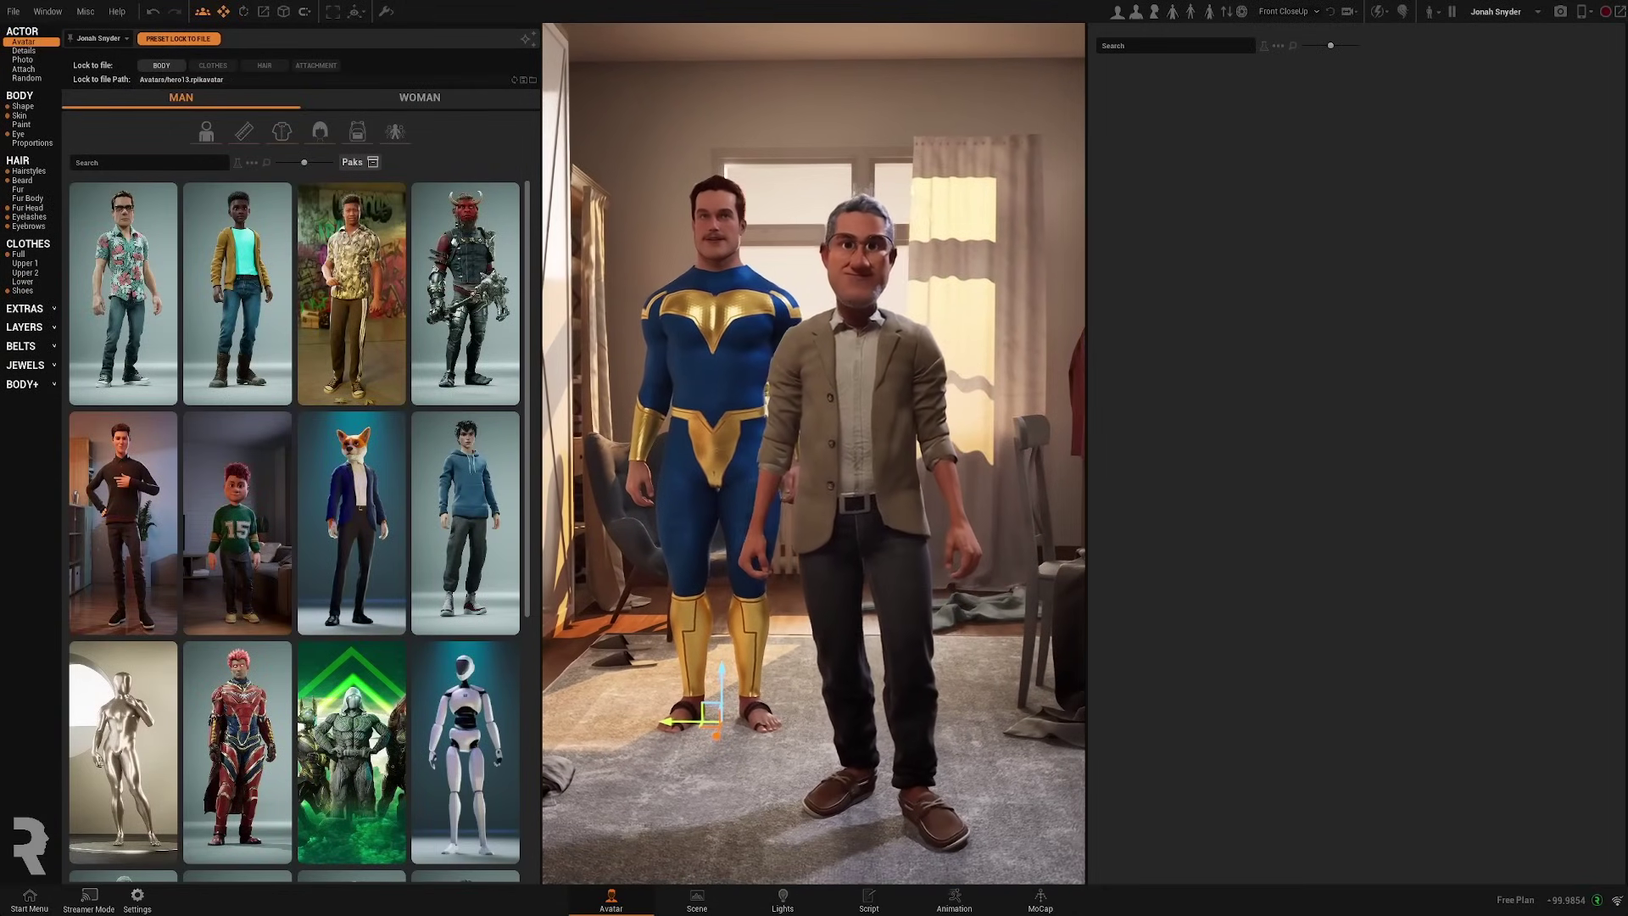
right_click(740, 358)
left_click(771, 407)
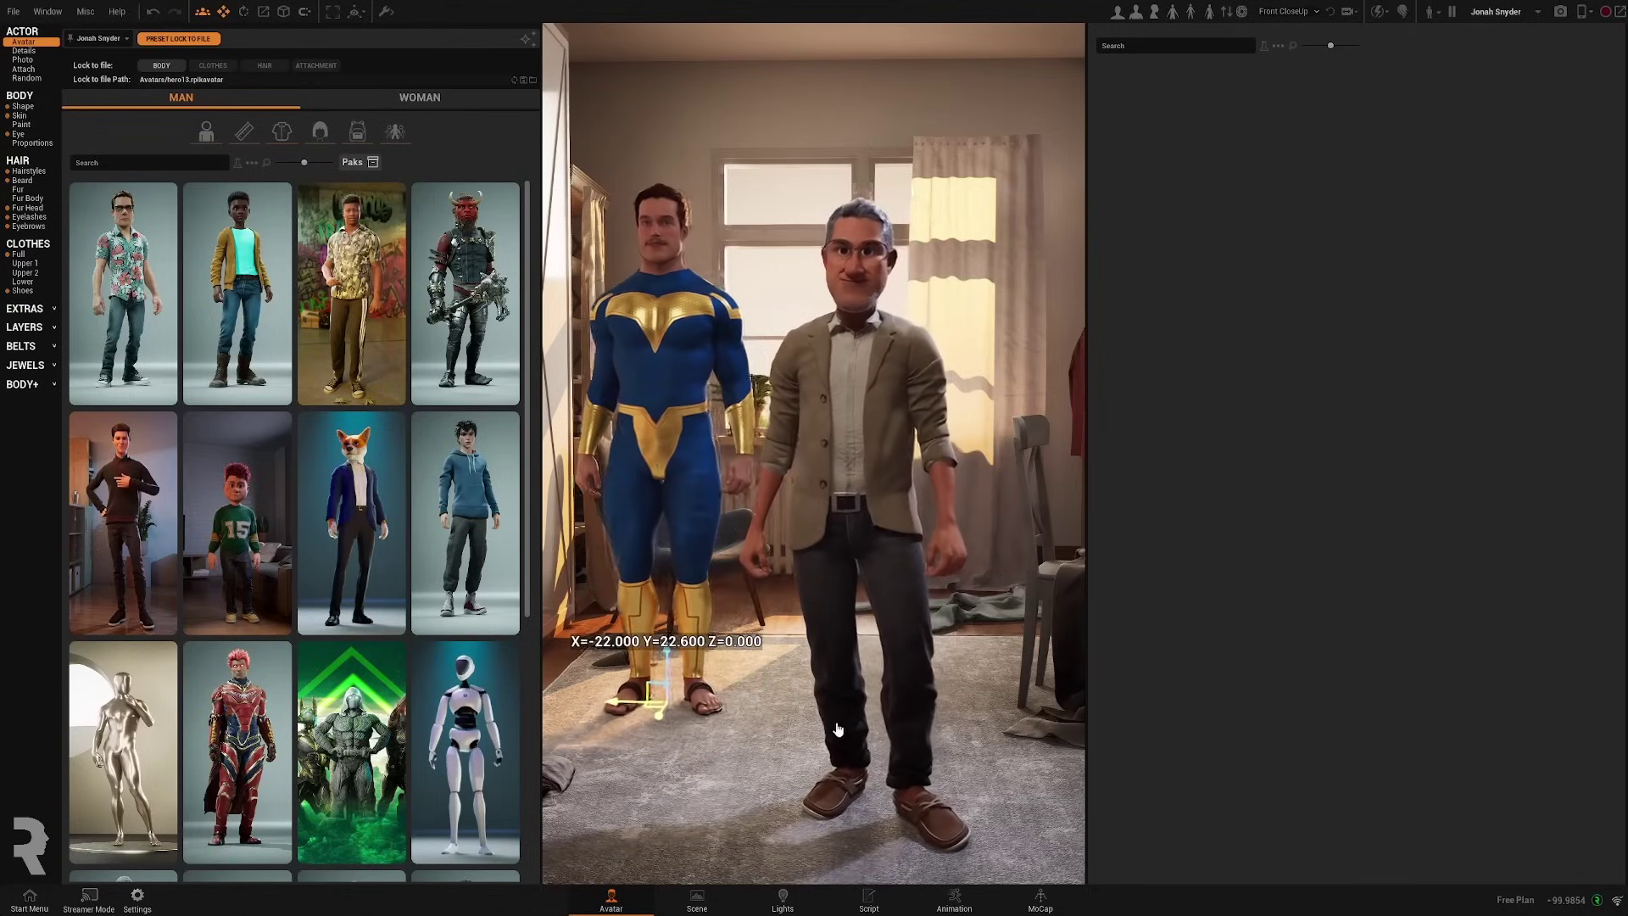
Step: Switch the superhero's gizmo from Move to Rotate with the E shortcut
key("e")
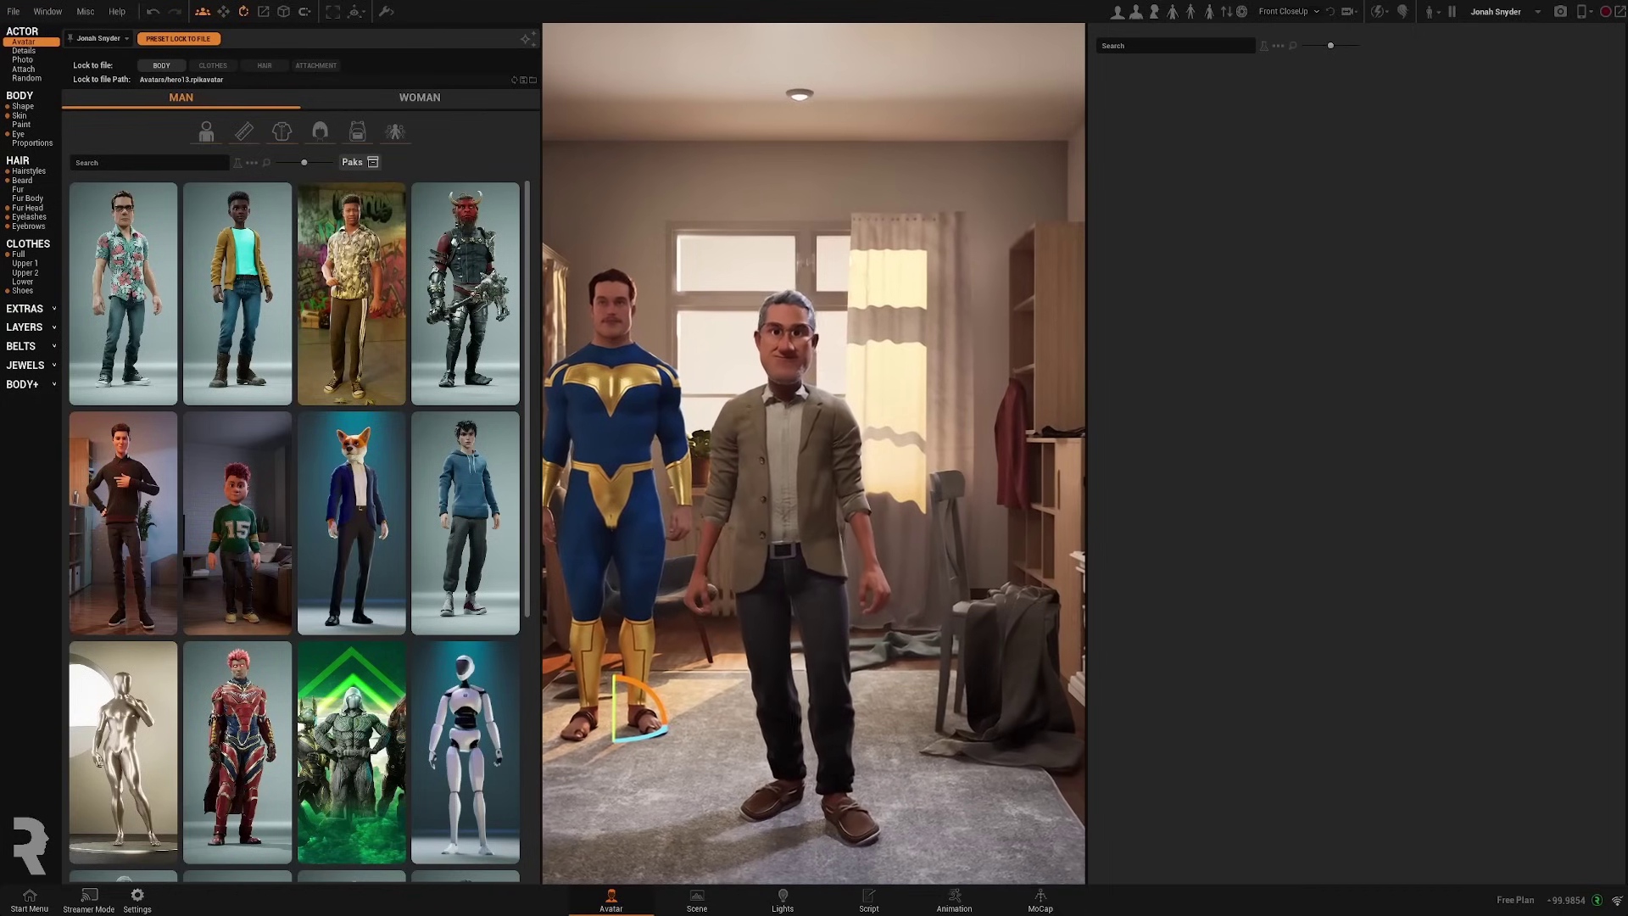
Step: Give the grey-haired man a curly hairstyle in a copper brown colour
left_click(843, 278)
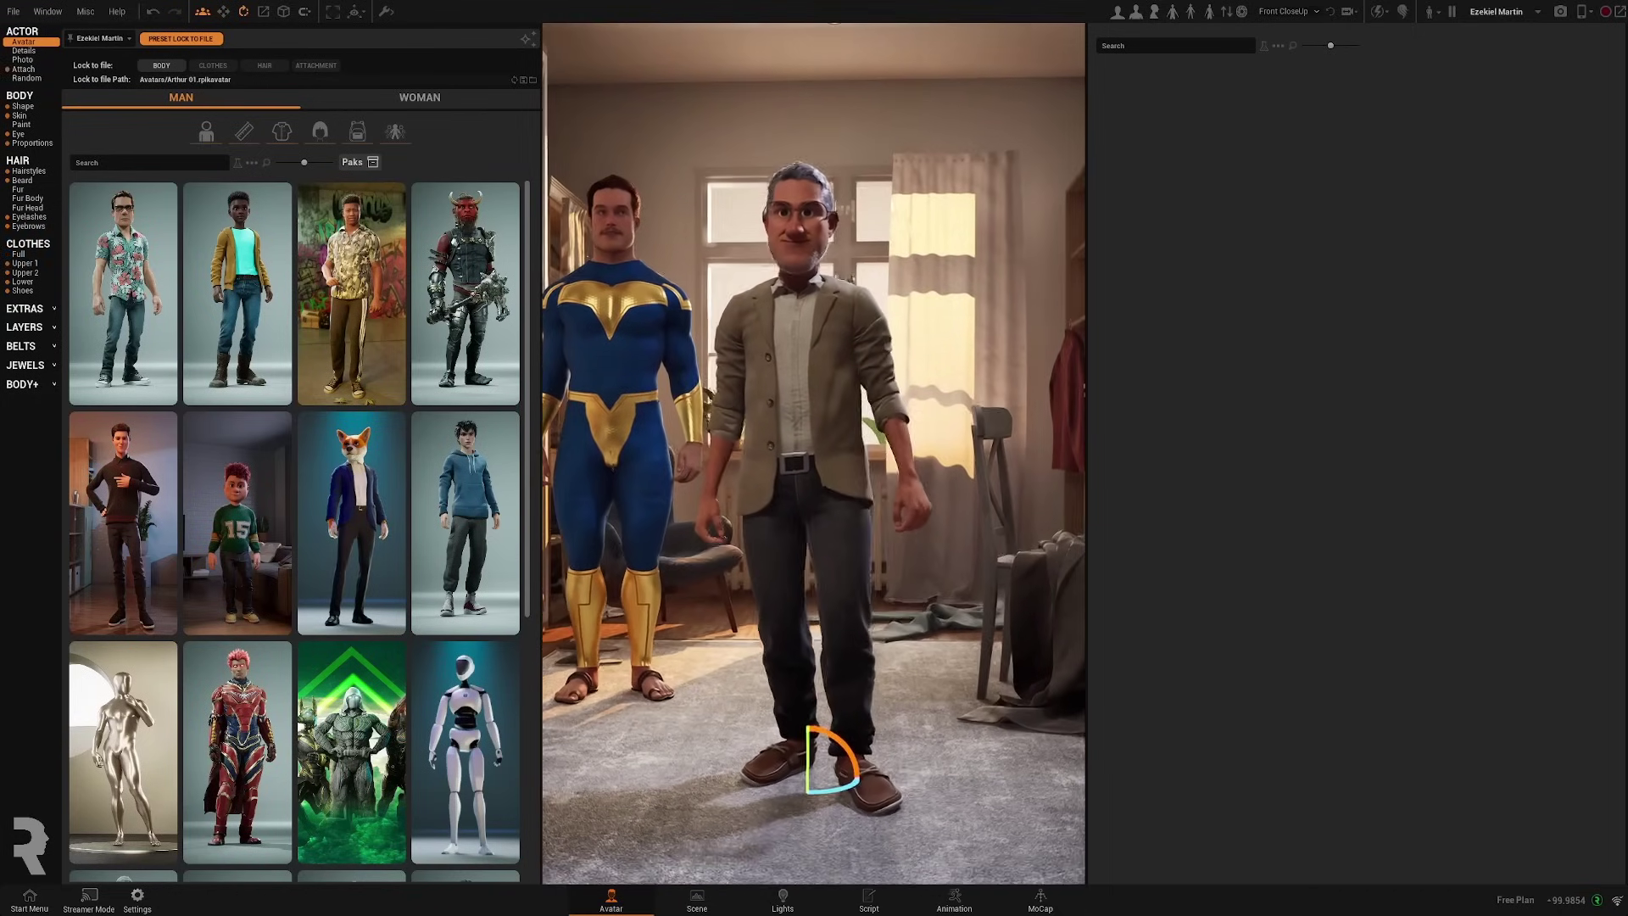
left_click(12, 170)
scroll(325, 681, "up", 2)
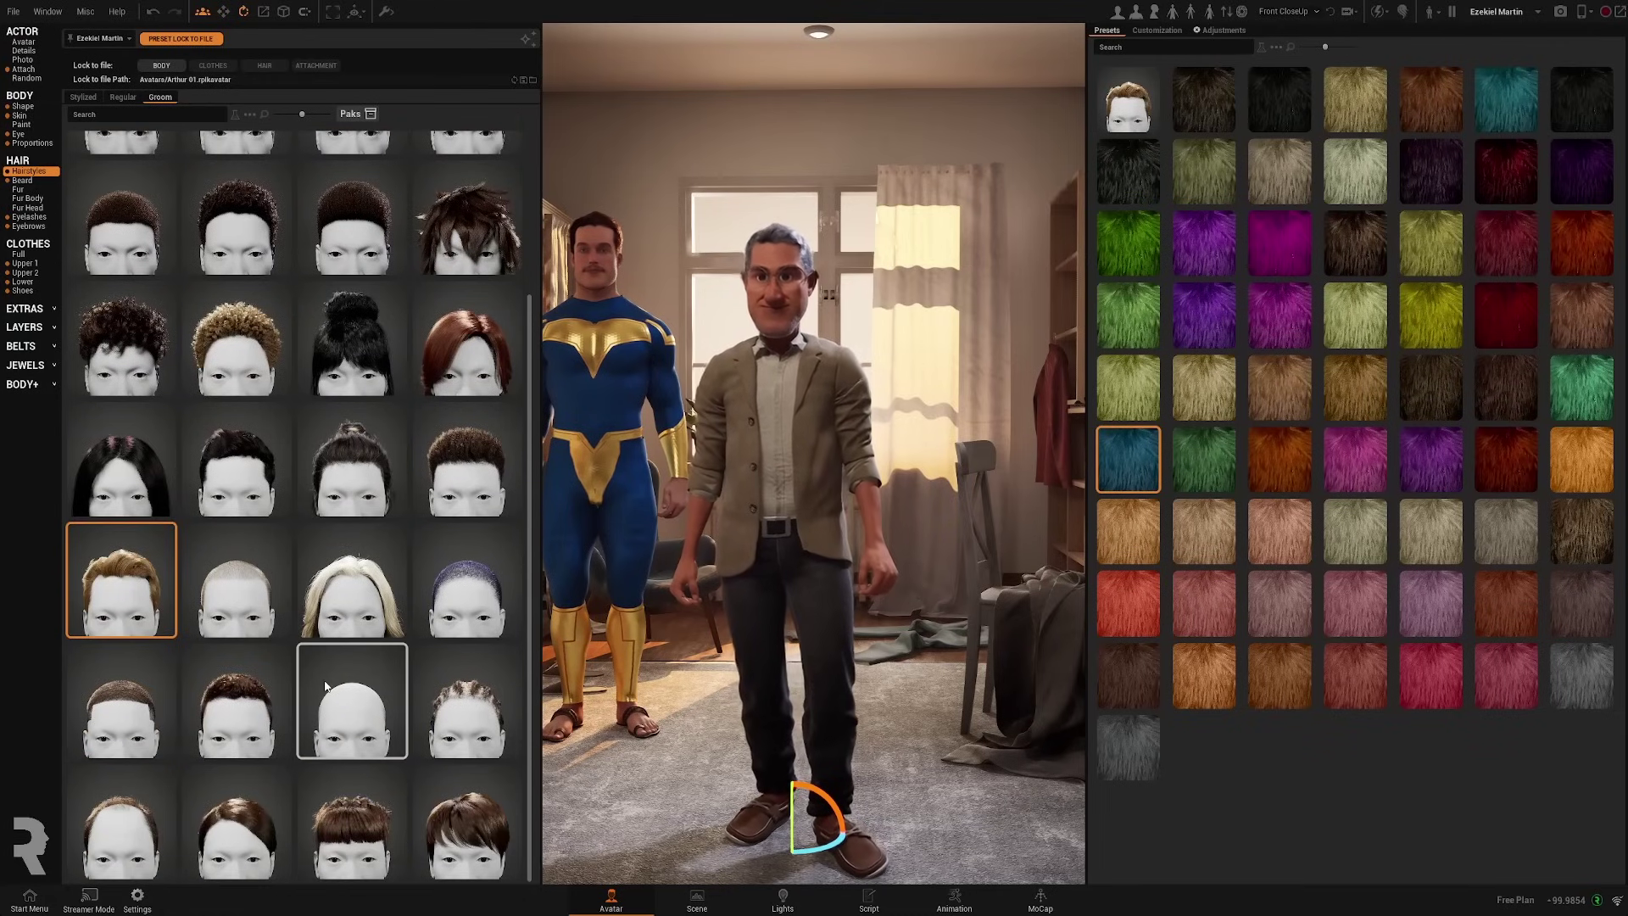
left_click(237, 466)
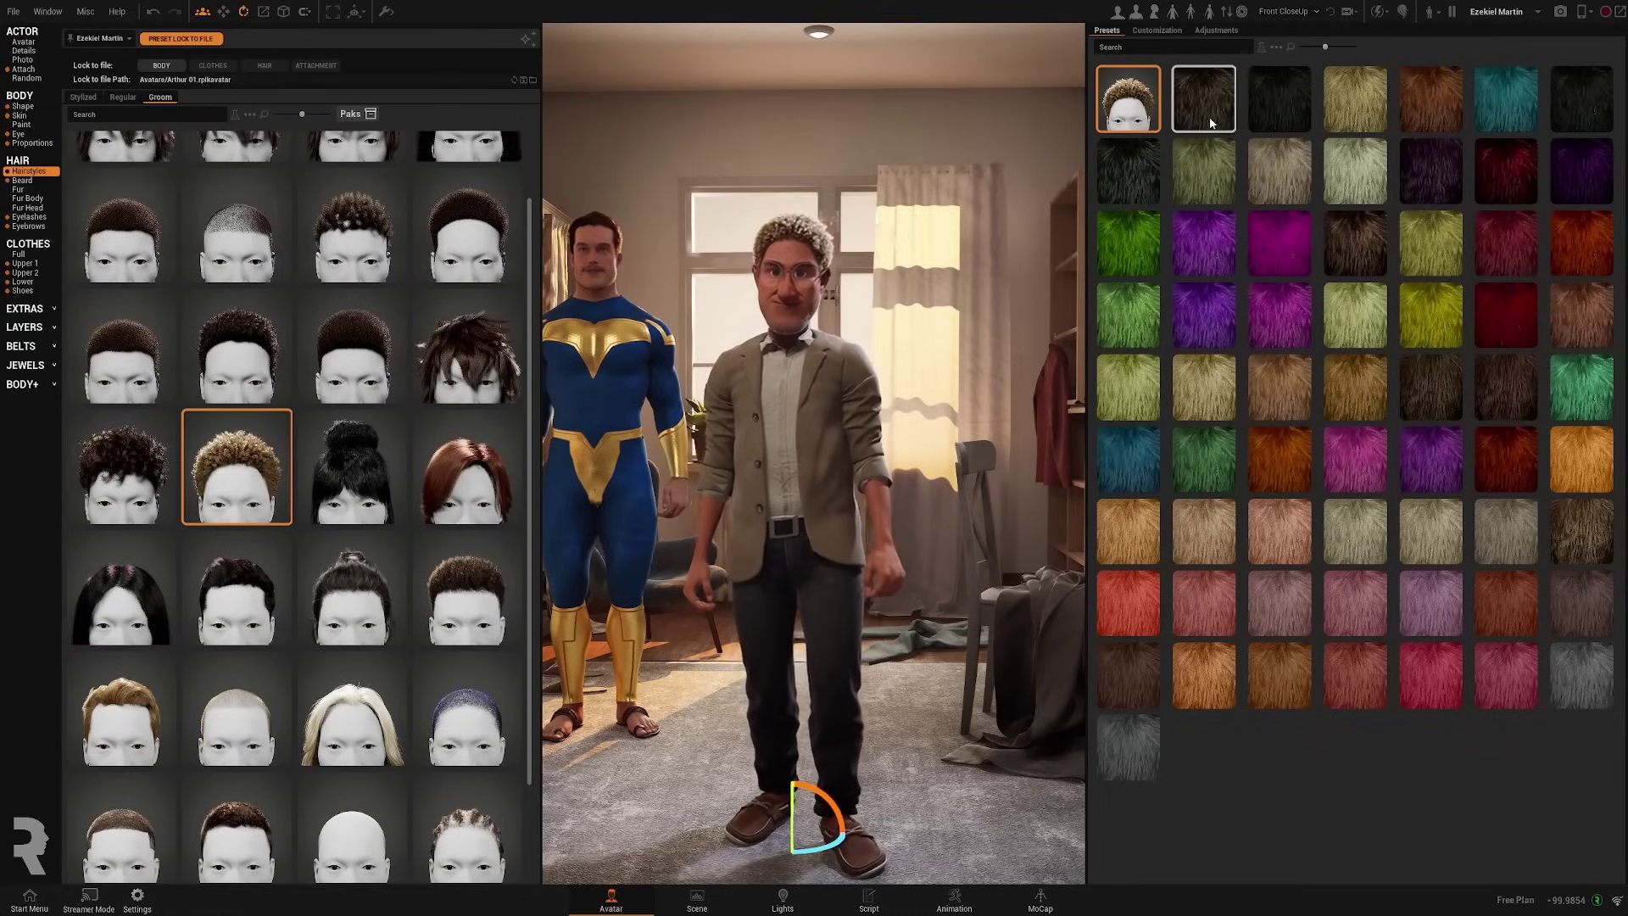
left_click(1195, 110)
left_click(1442, 110)
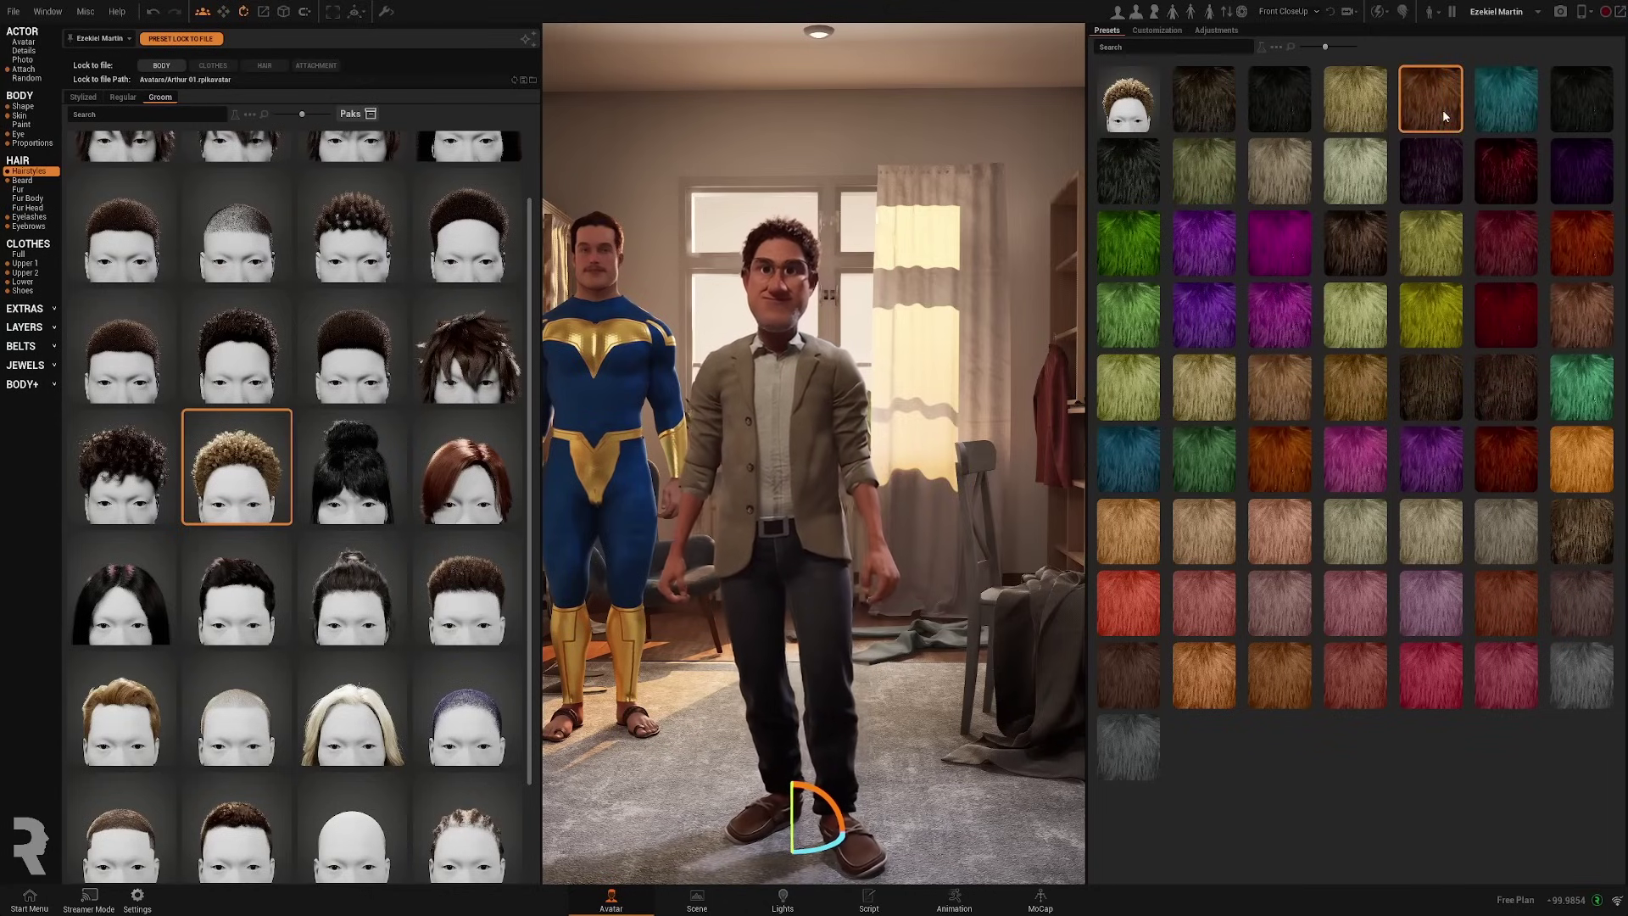
Step: Dress him in a dark red shirt, checking fit adjustments and jacket choices
left_click(23, 263)
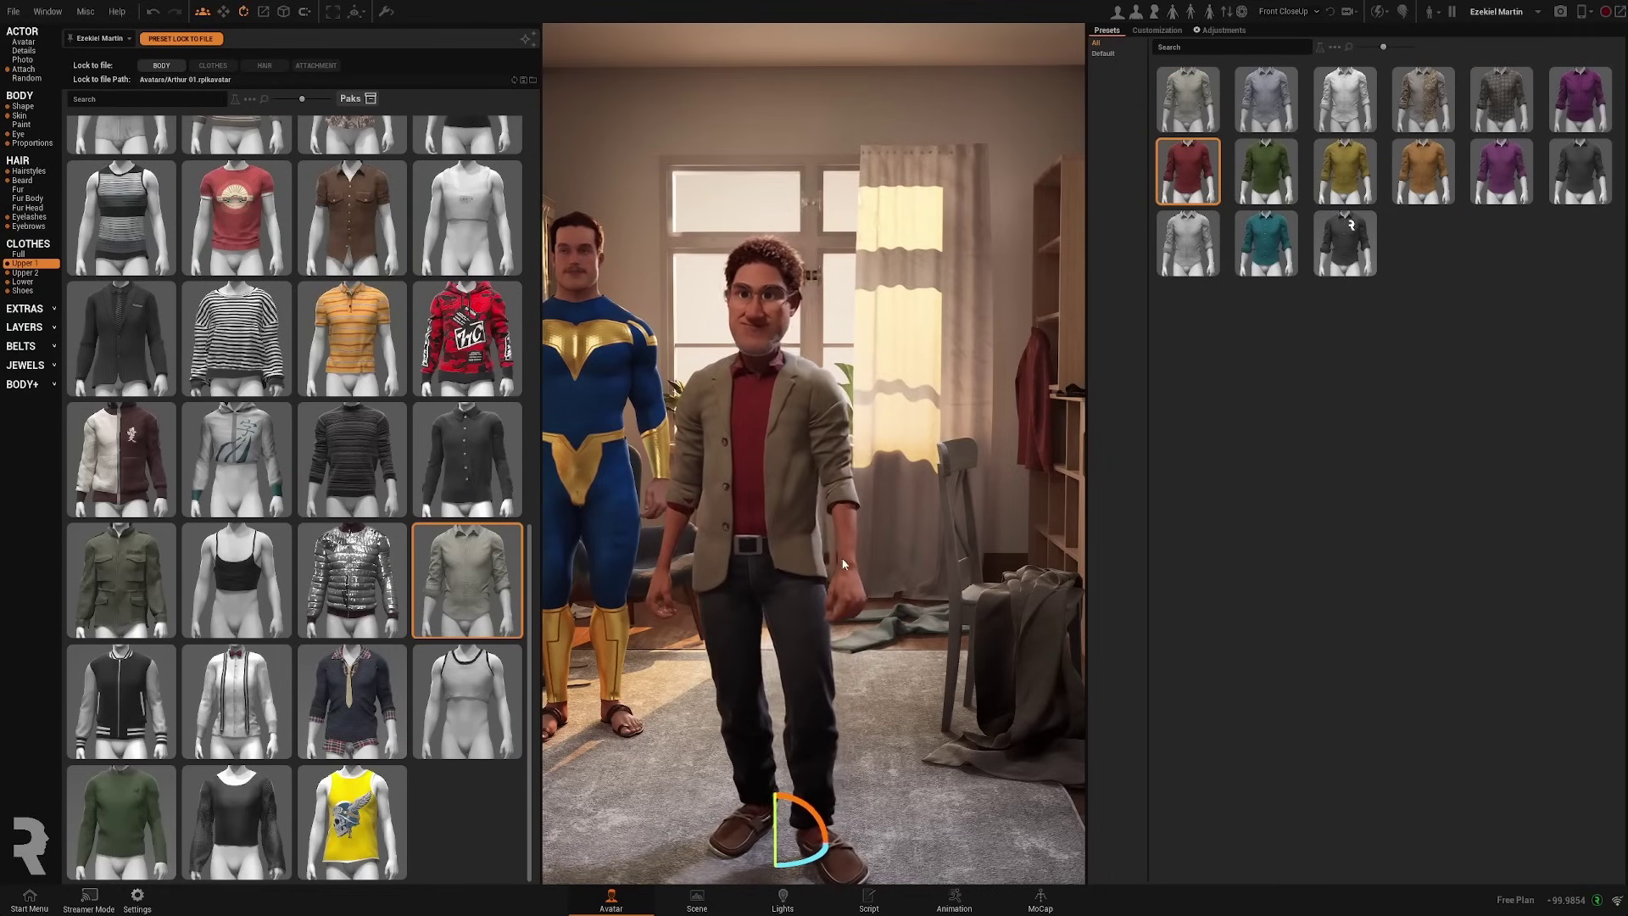
left_click(1234, 29)
left_click(24, 272)
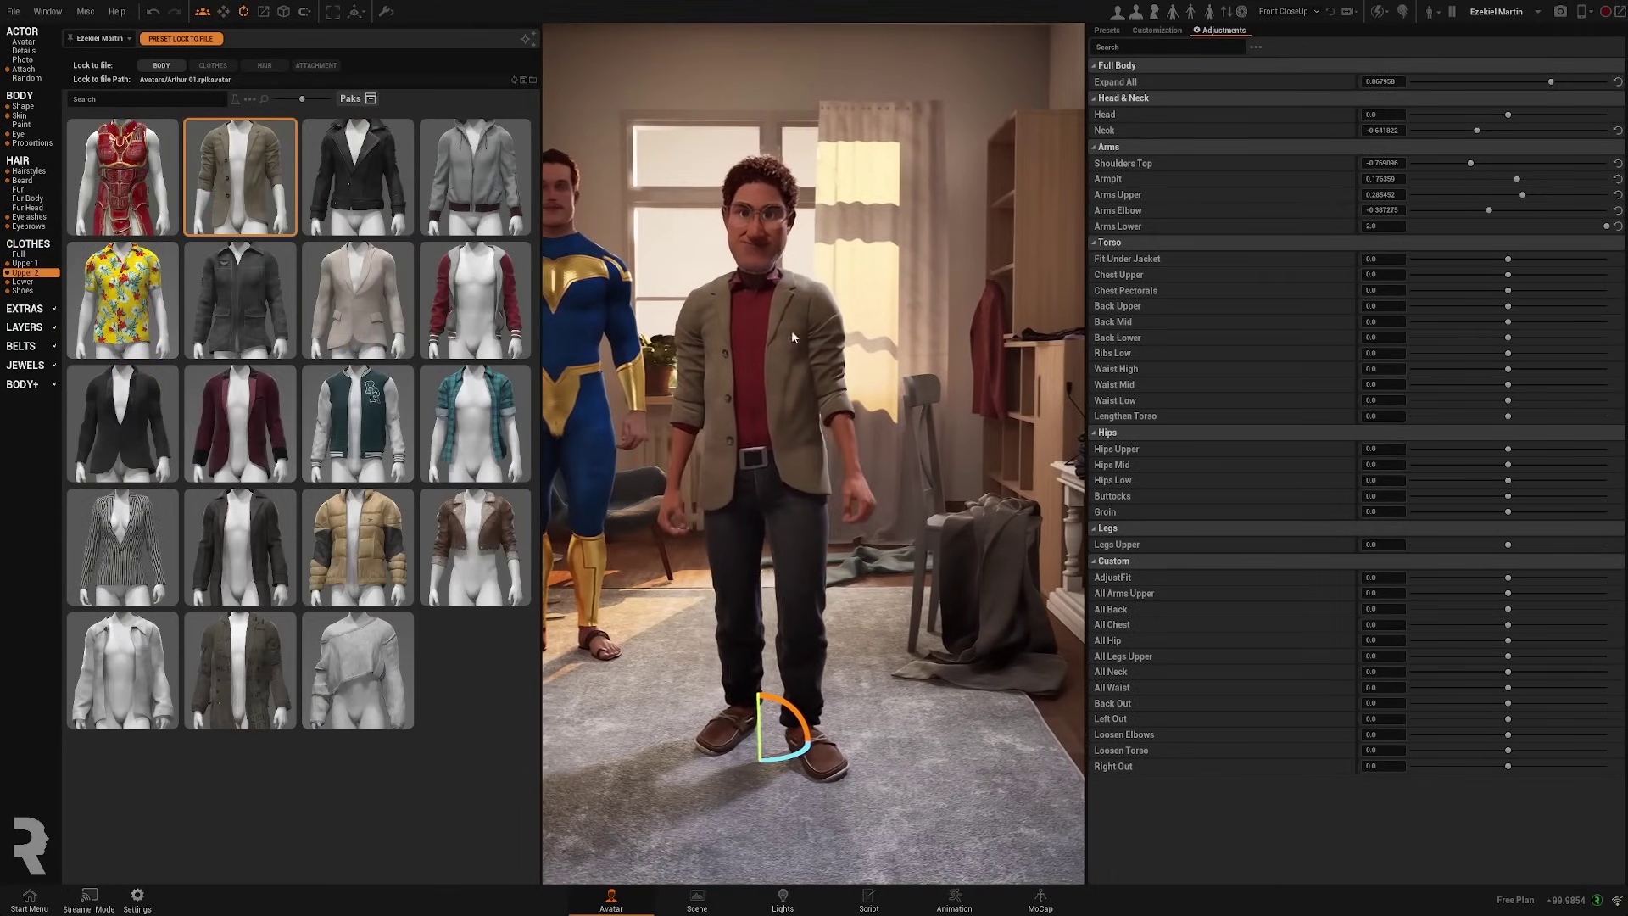
Step: Save the restyled avatar as Main.rplkavatar in the Avatars folder
left_click(13, 12)
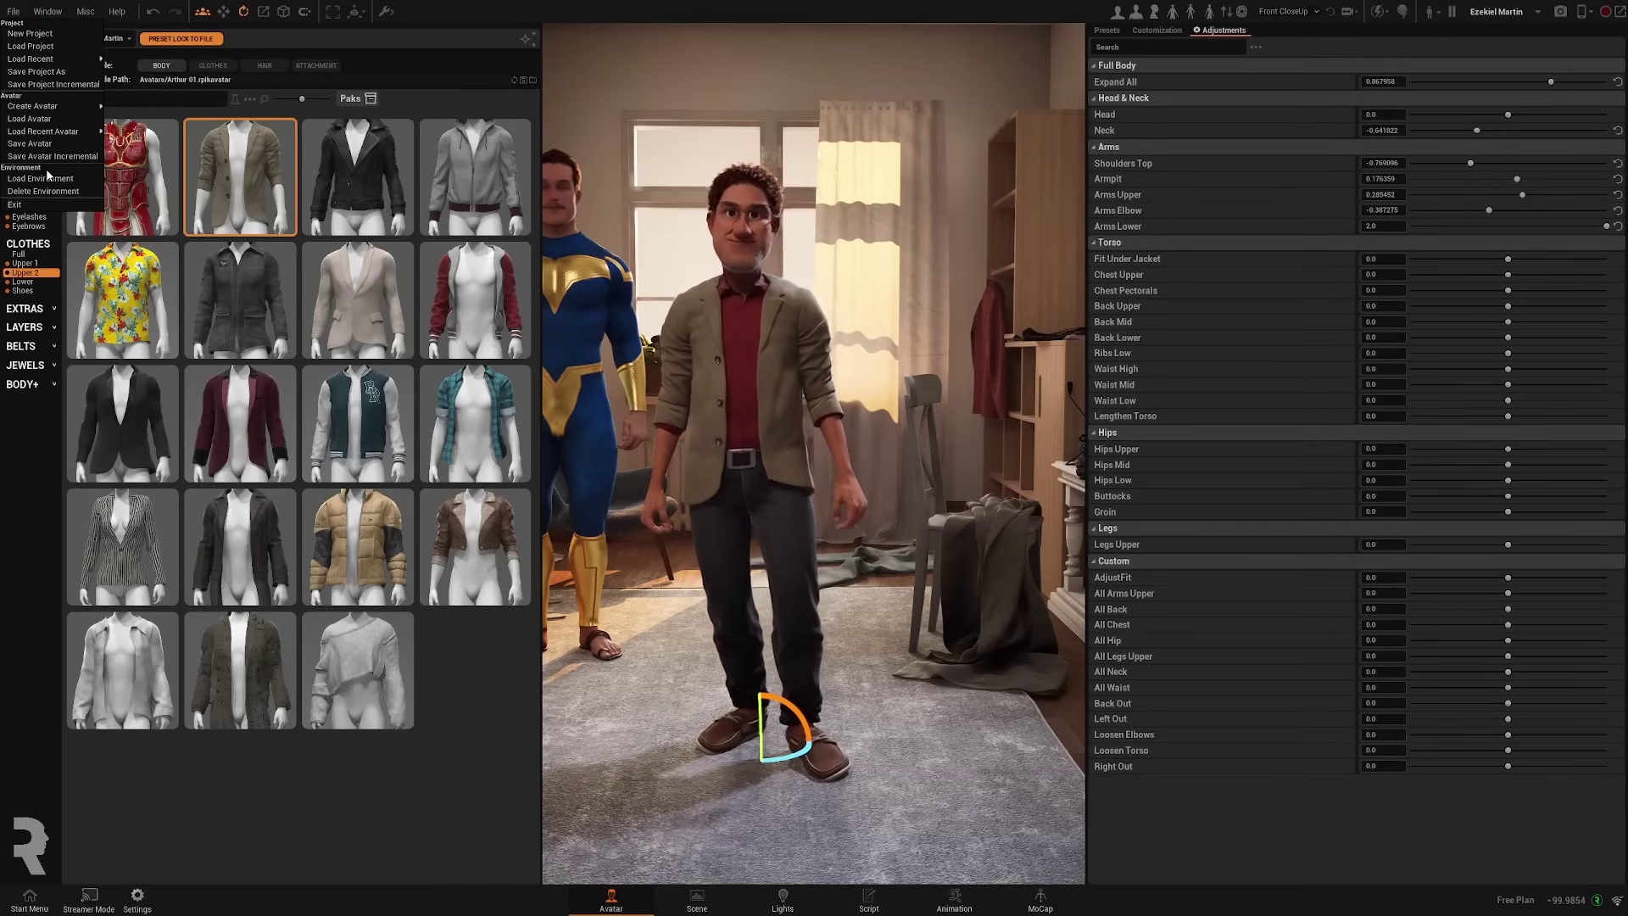
left_click(29, 143)
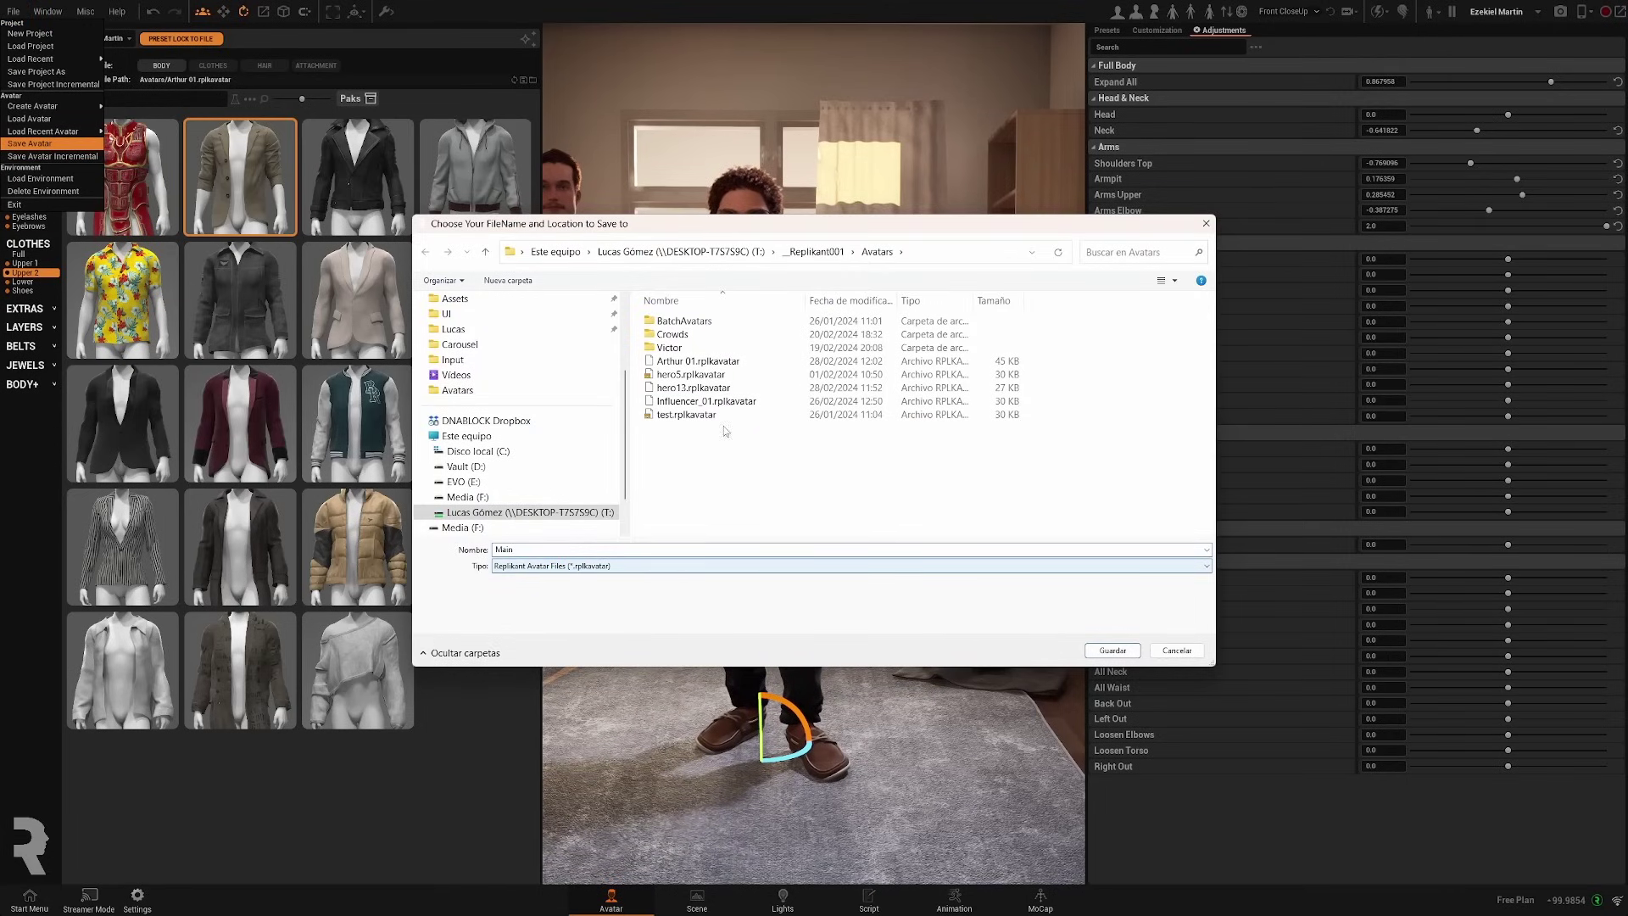
left_click(1113, 651)
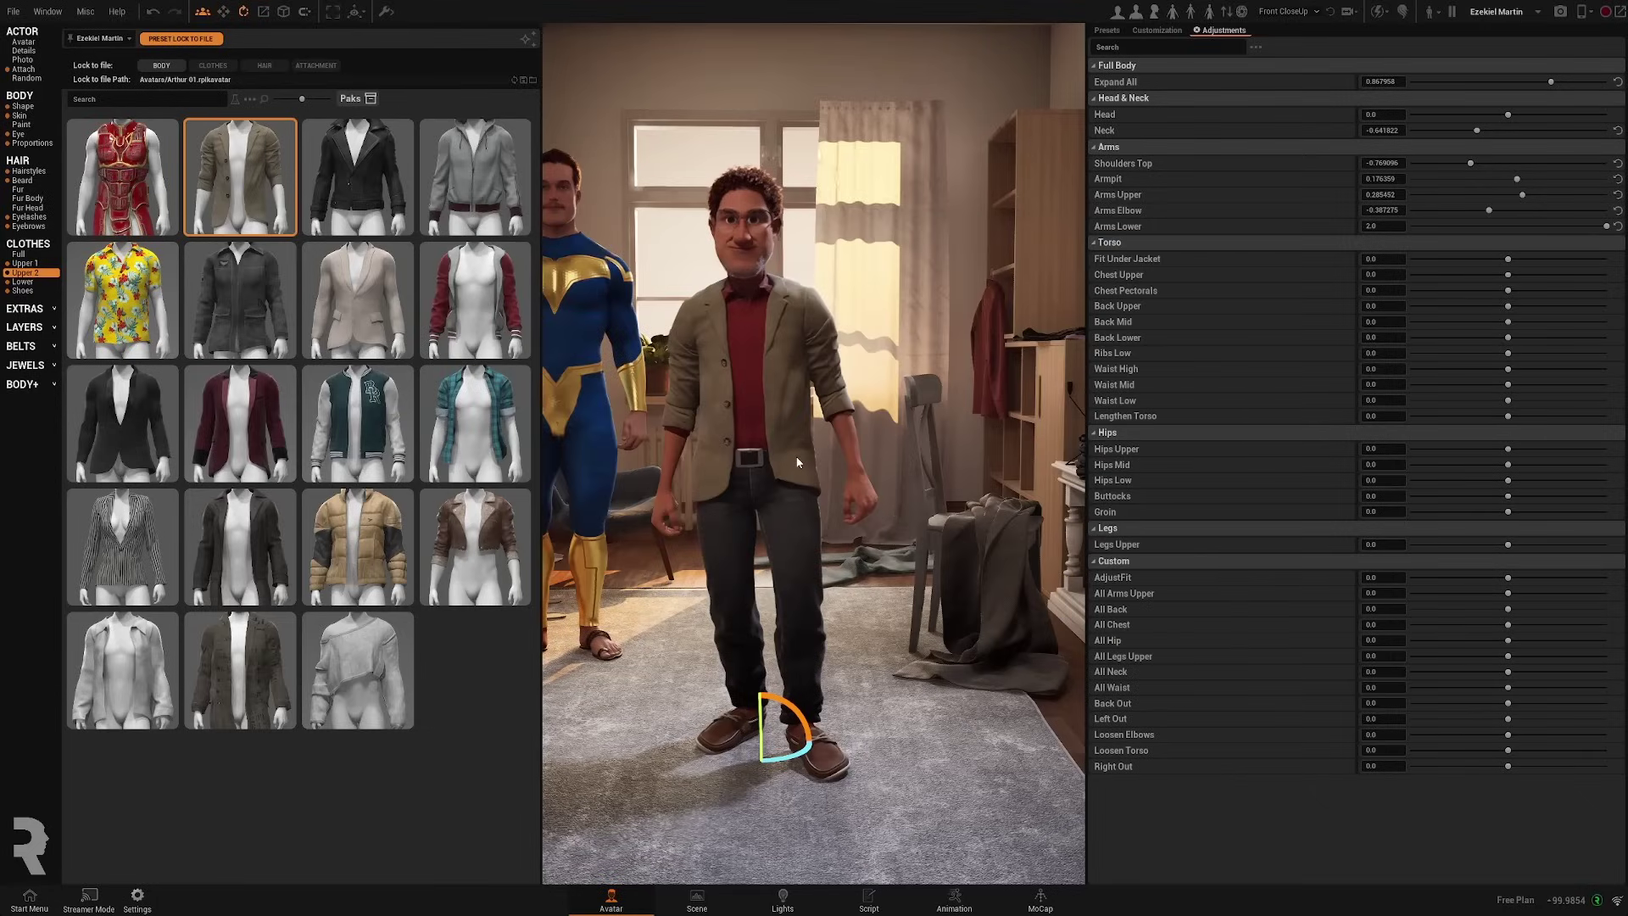
scroll(797, 462, "up", 5)
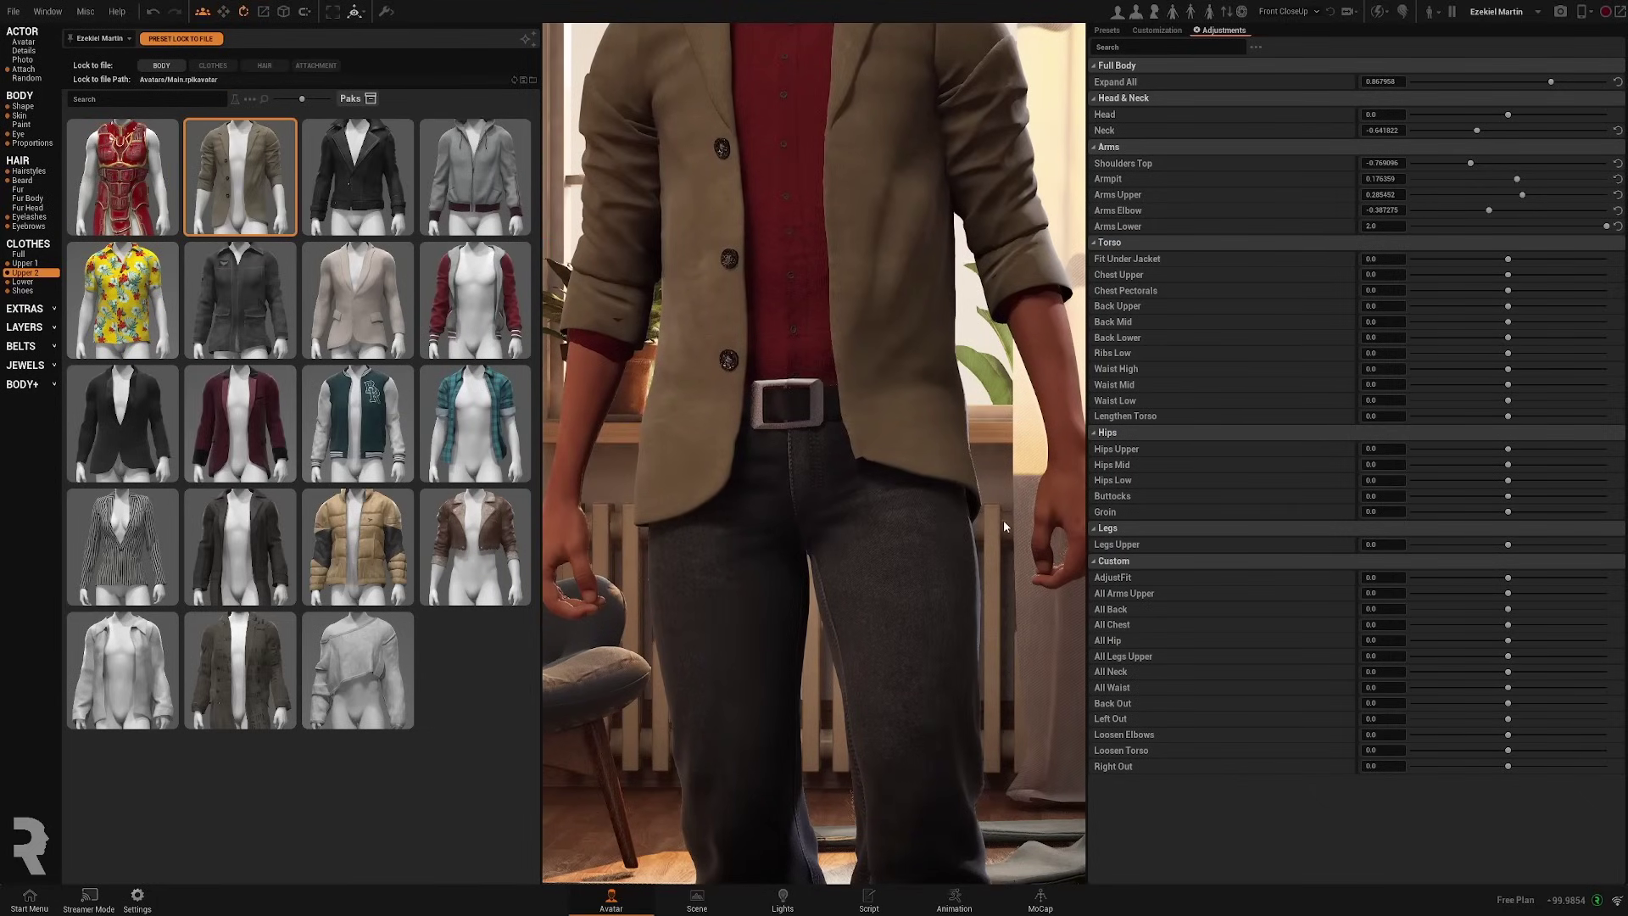
scroll(1004, 520, "down", 5)
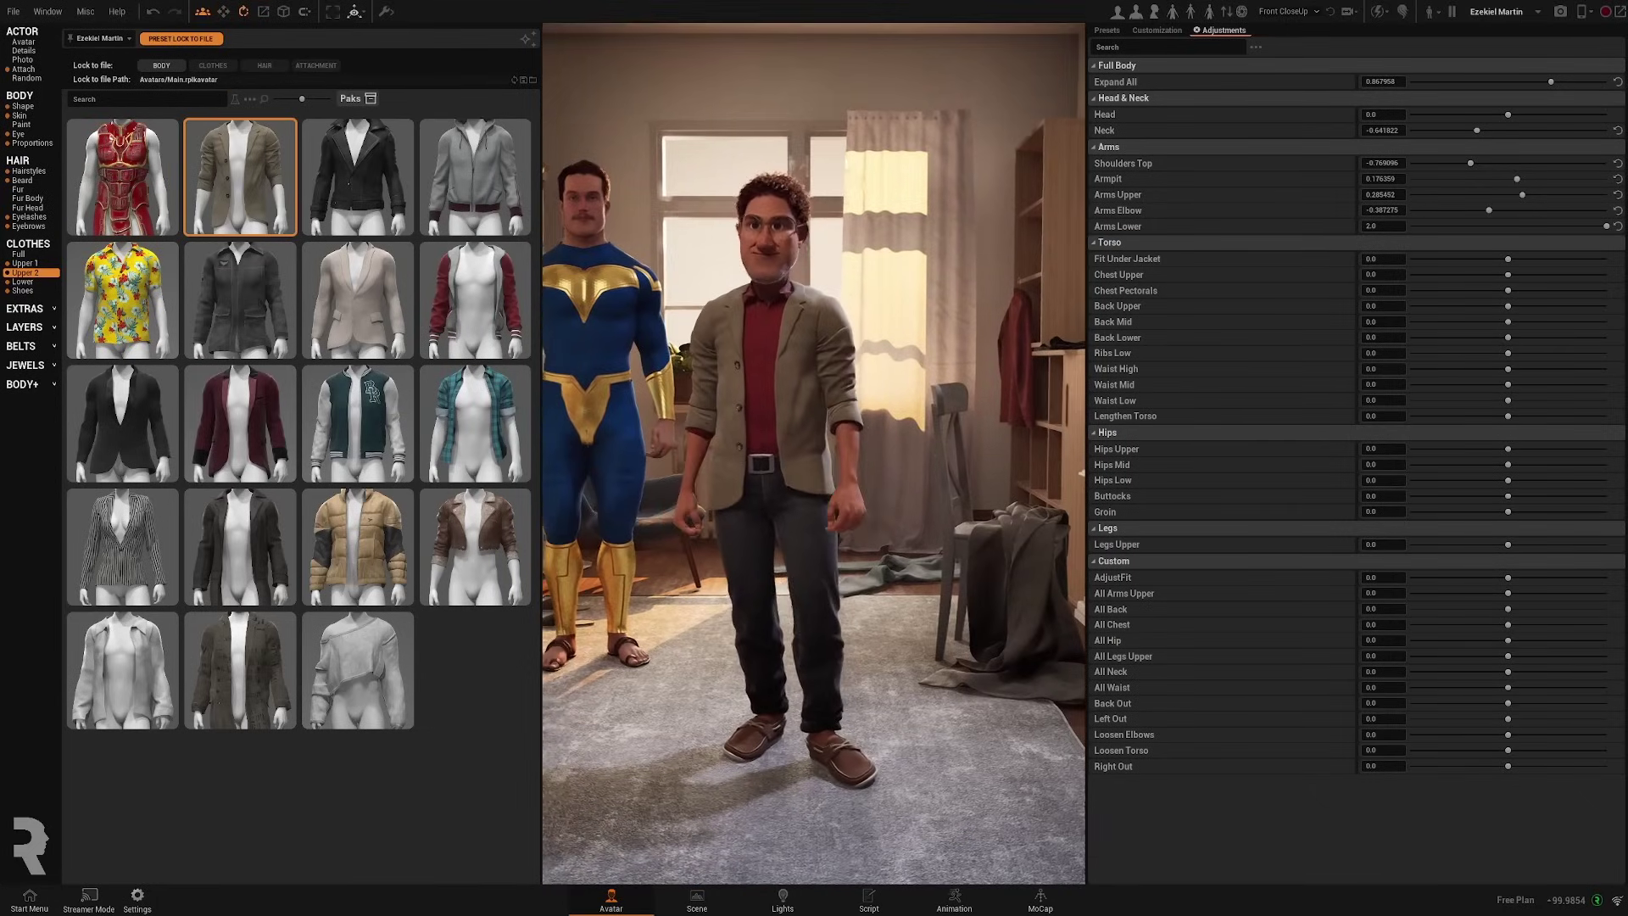
Step: Create a new Starting Project without saving old changes, then select the male actor
left_click(26, 903)
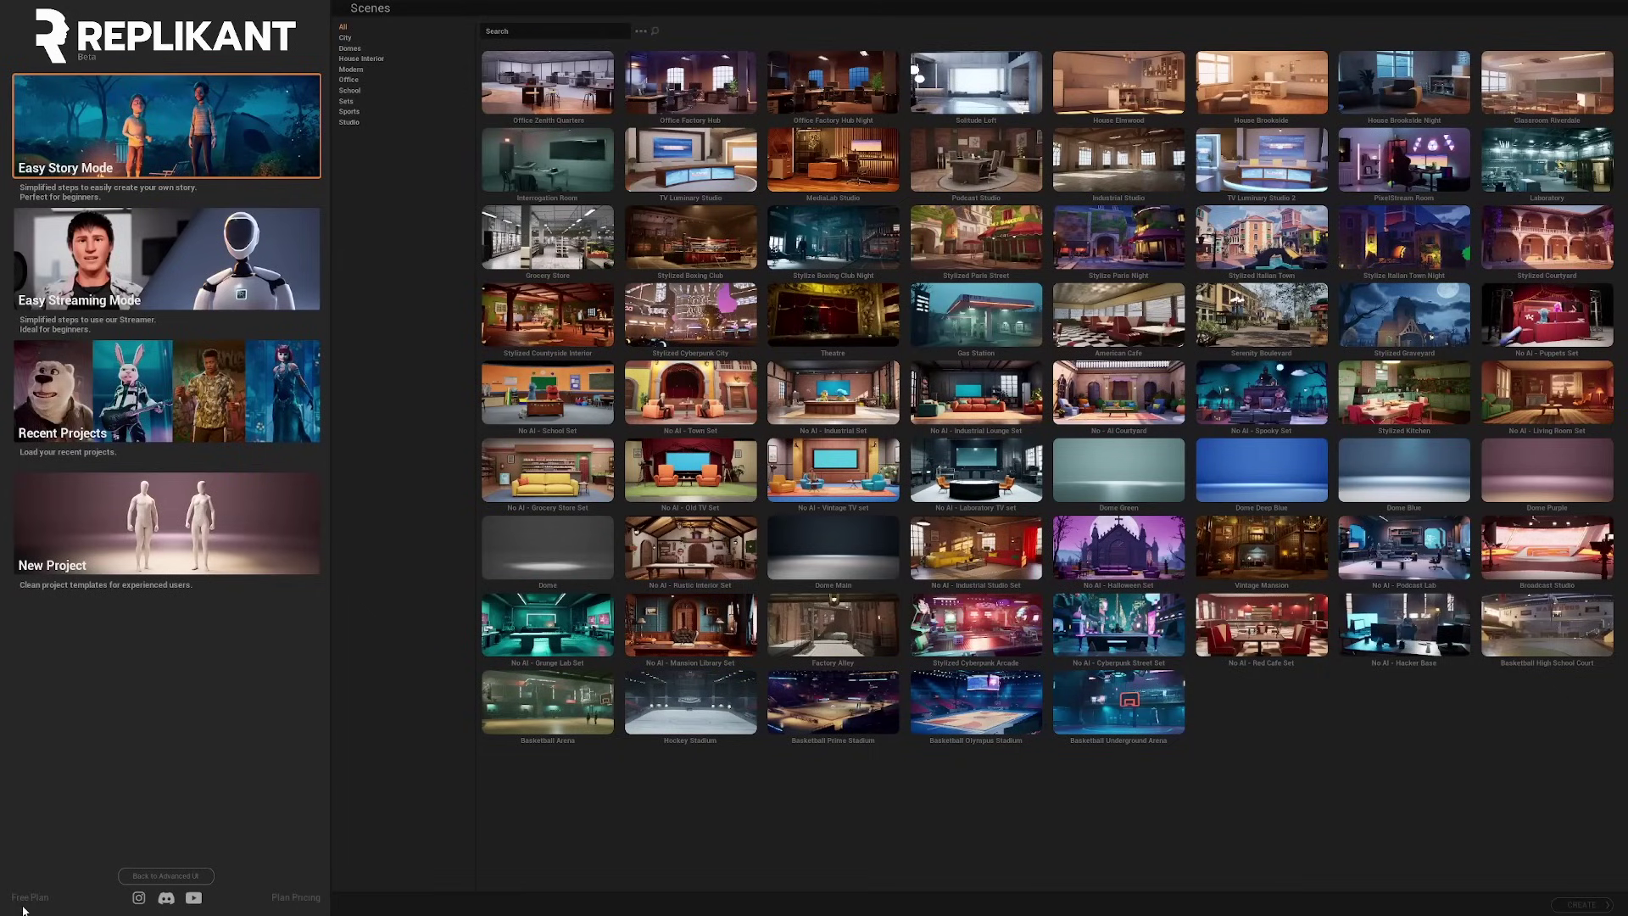
left_click(206, 517)
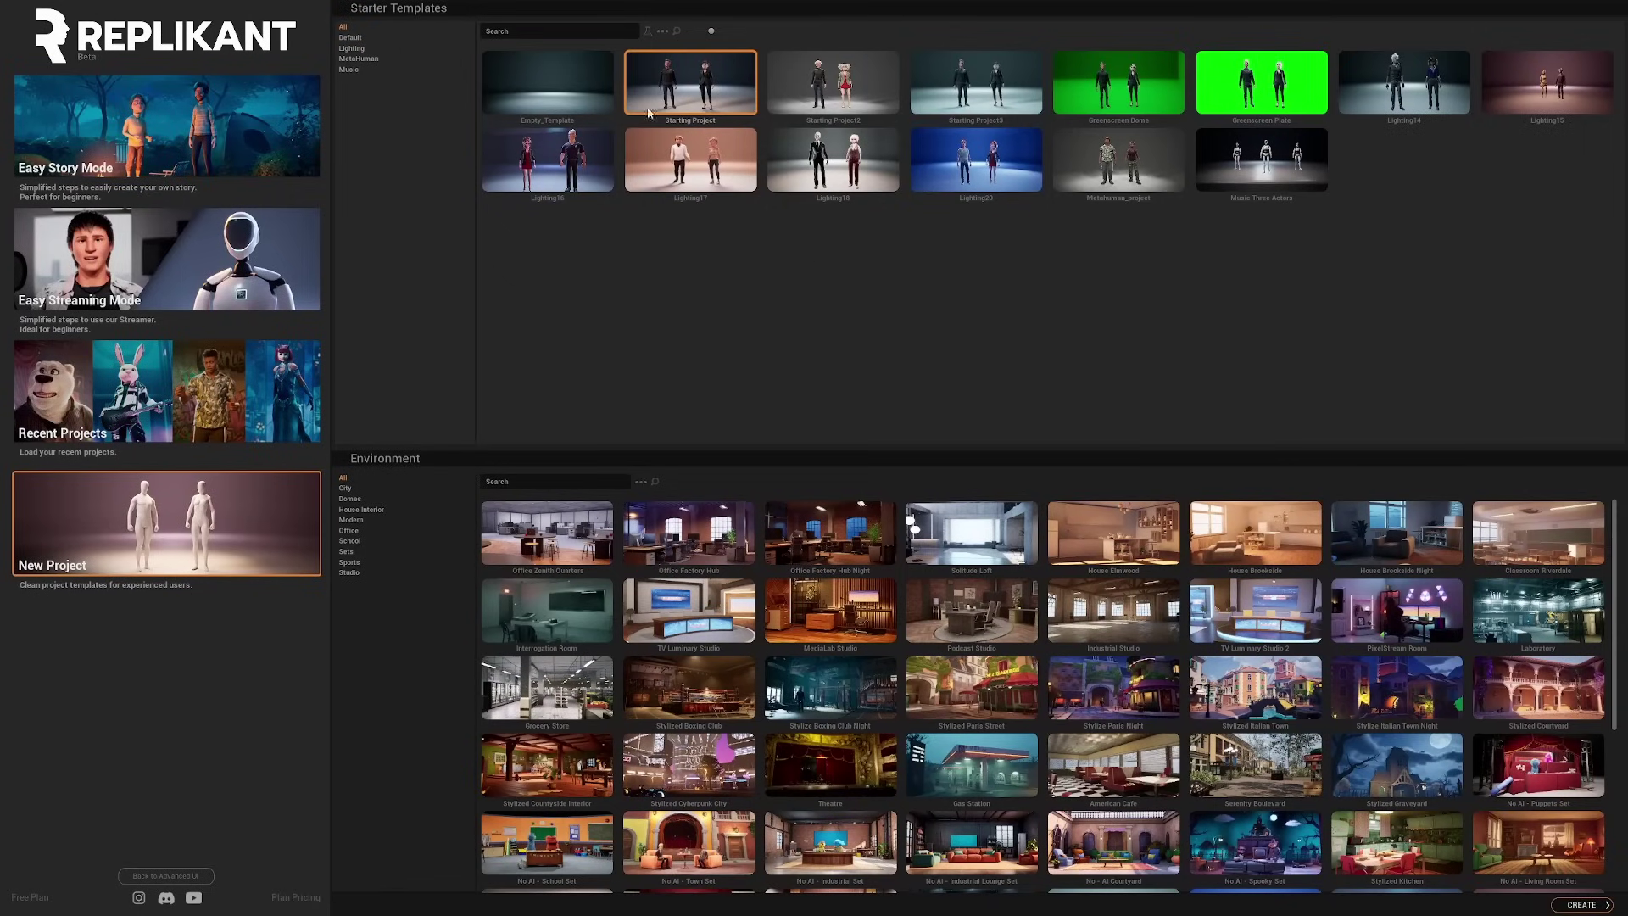
left_click(1579, 906)
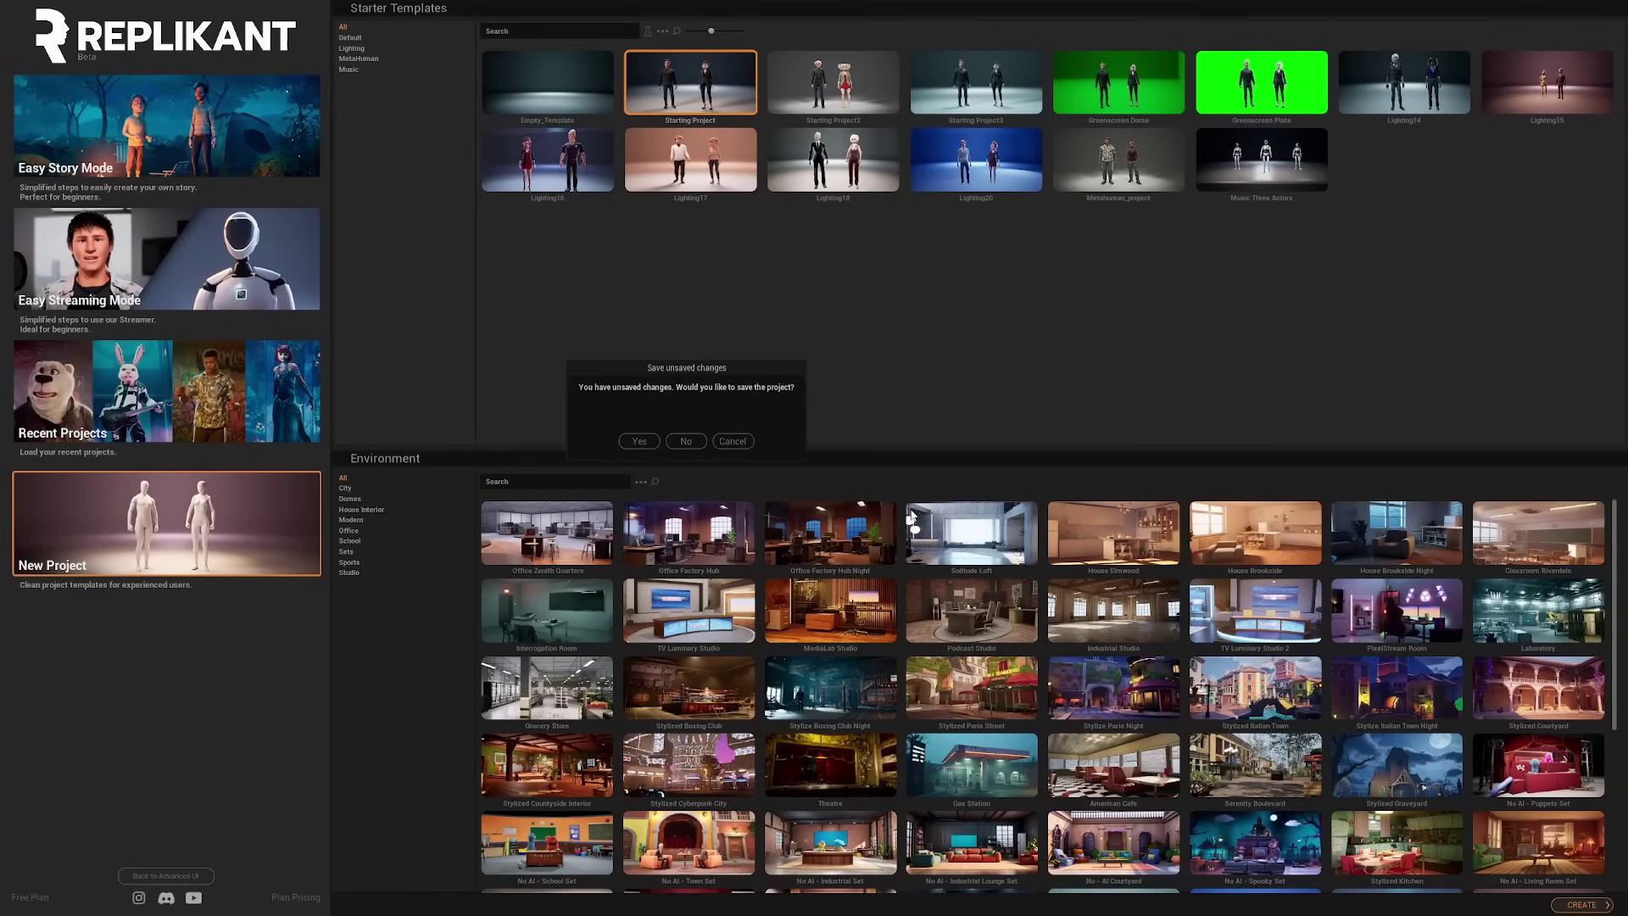
left_click(685, 442)
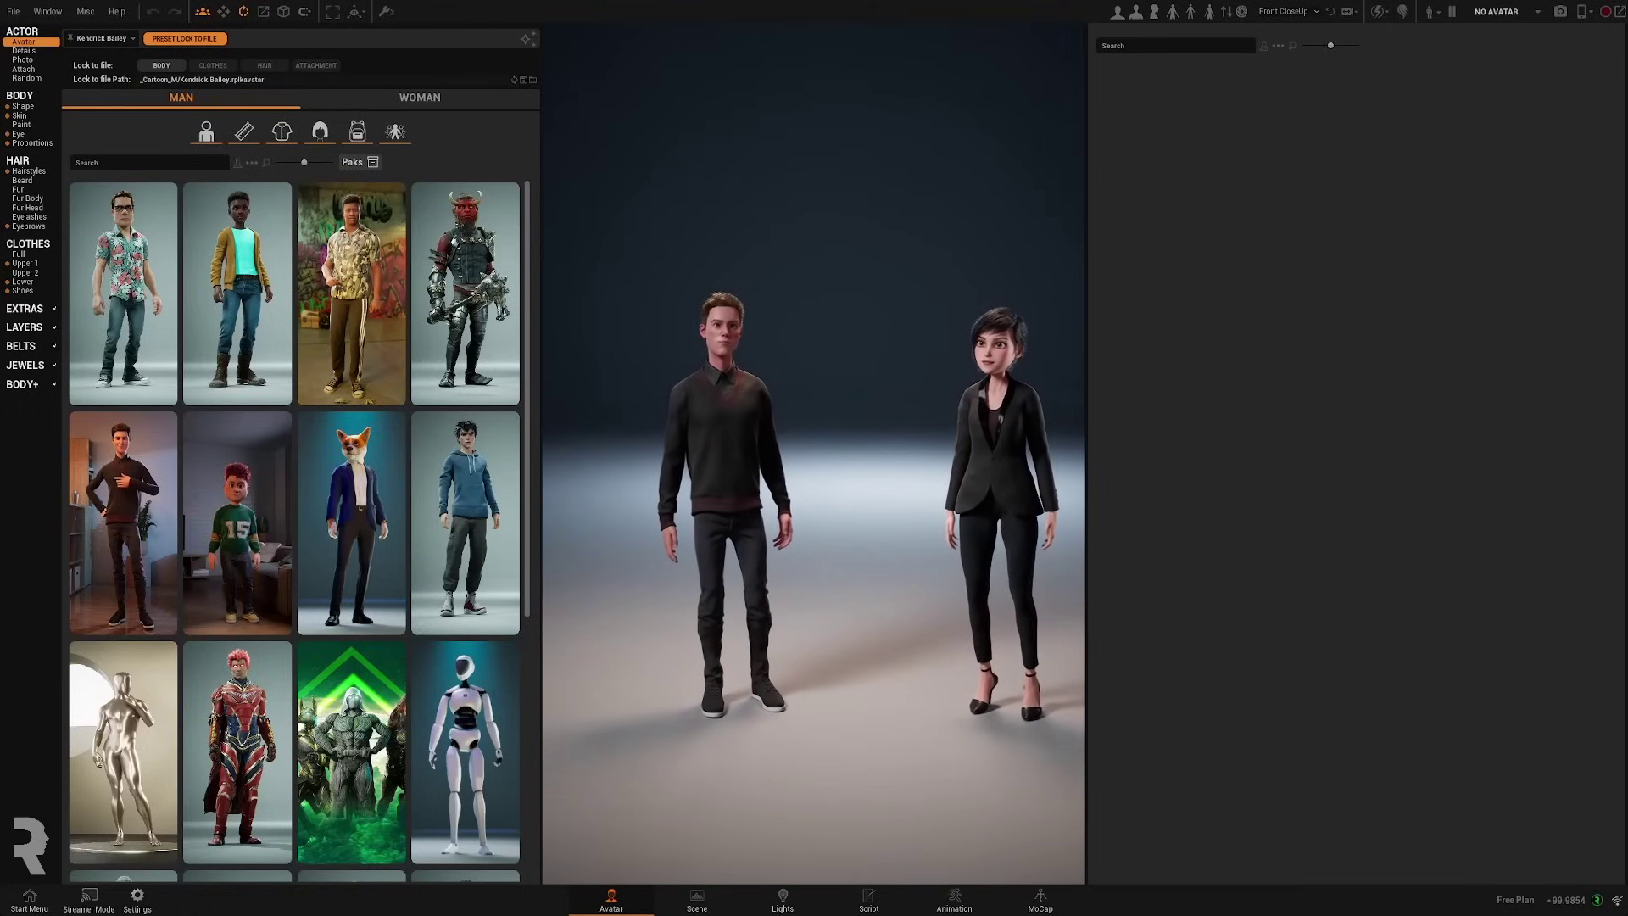
left_click(739, 420)
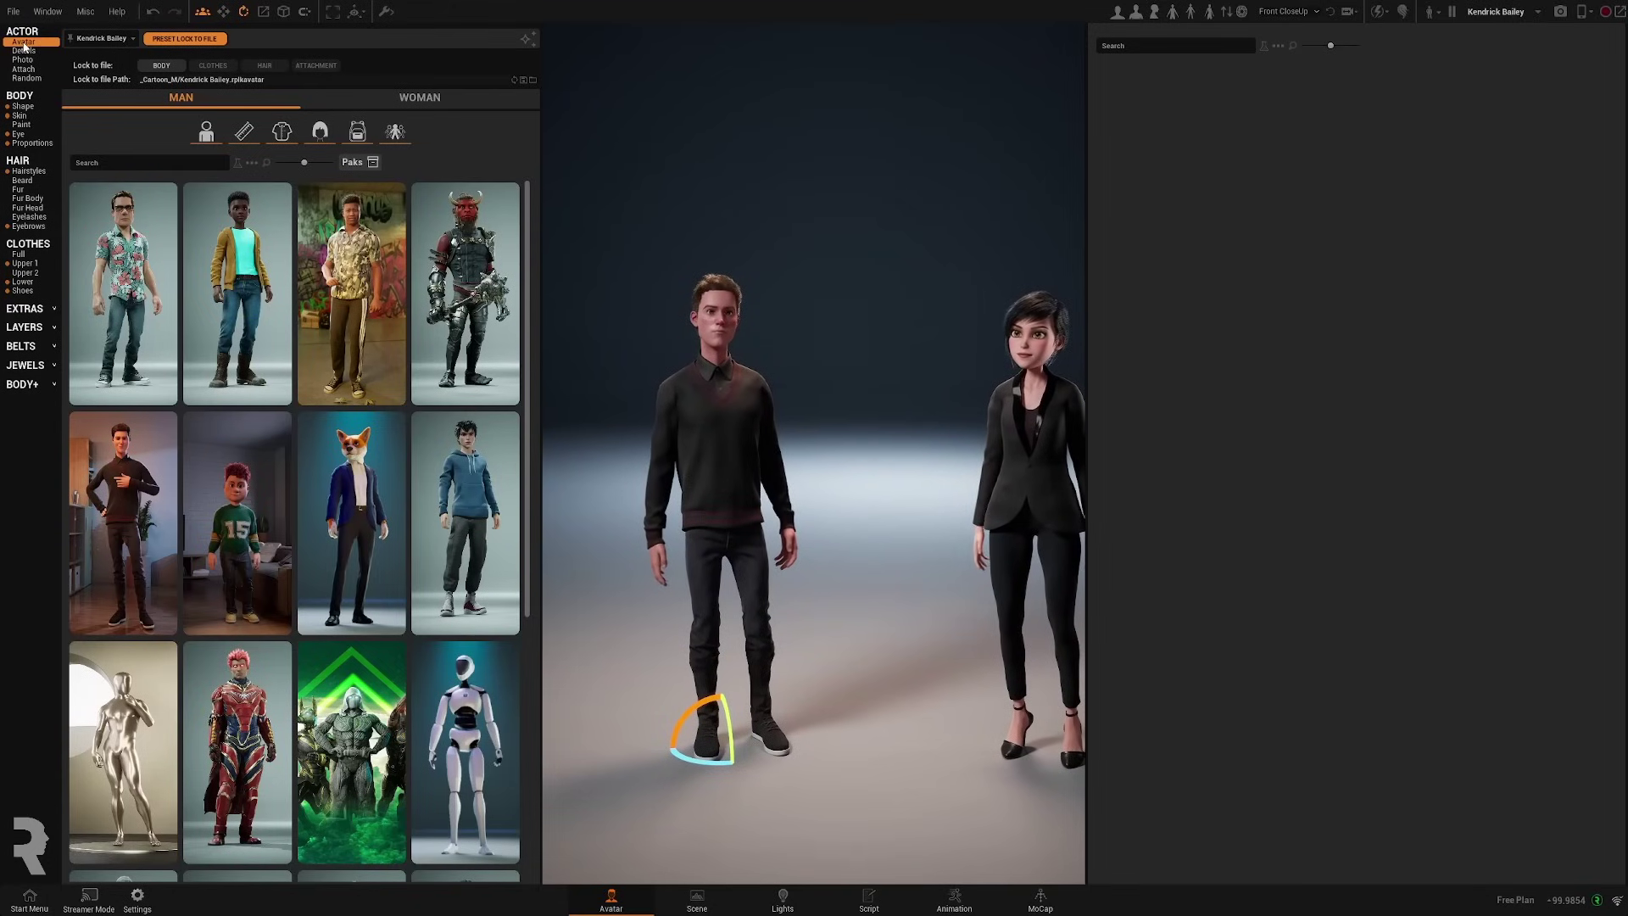
Step: Lock the male actor to Main.rplkavatar and switch on the body lock
left_click(181, 40)
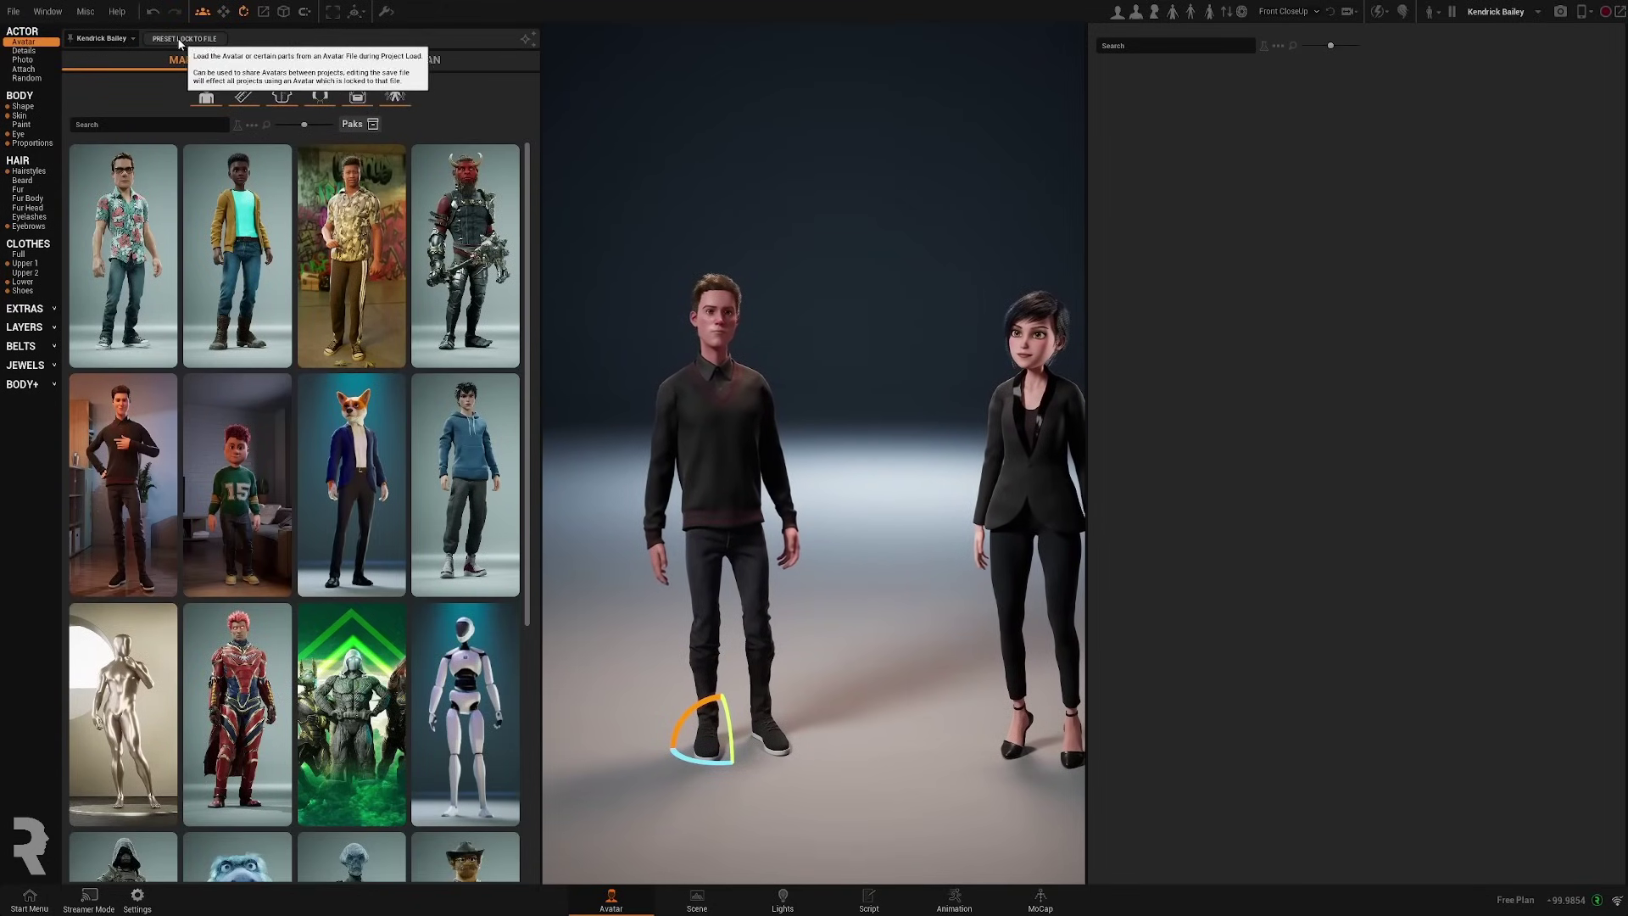
left_click(181, 39)
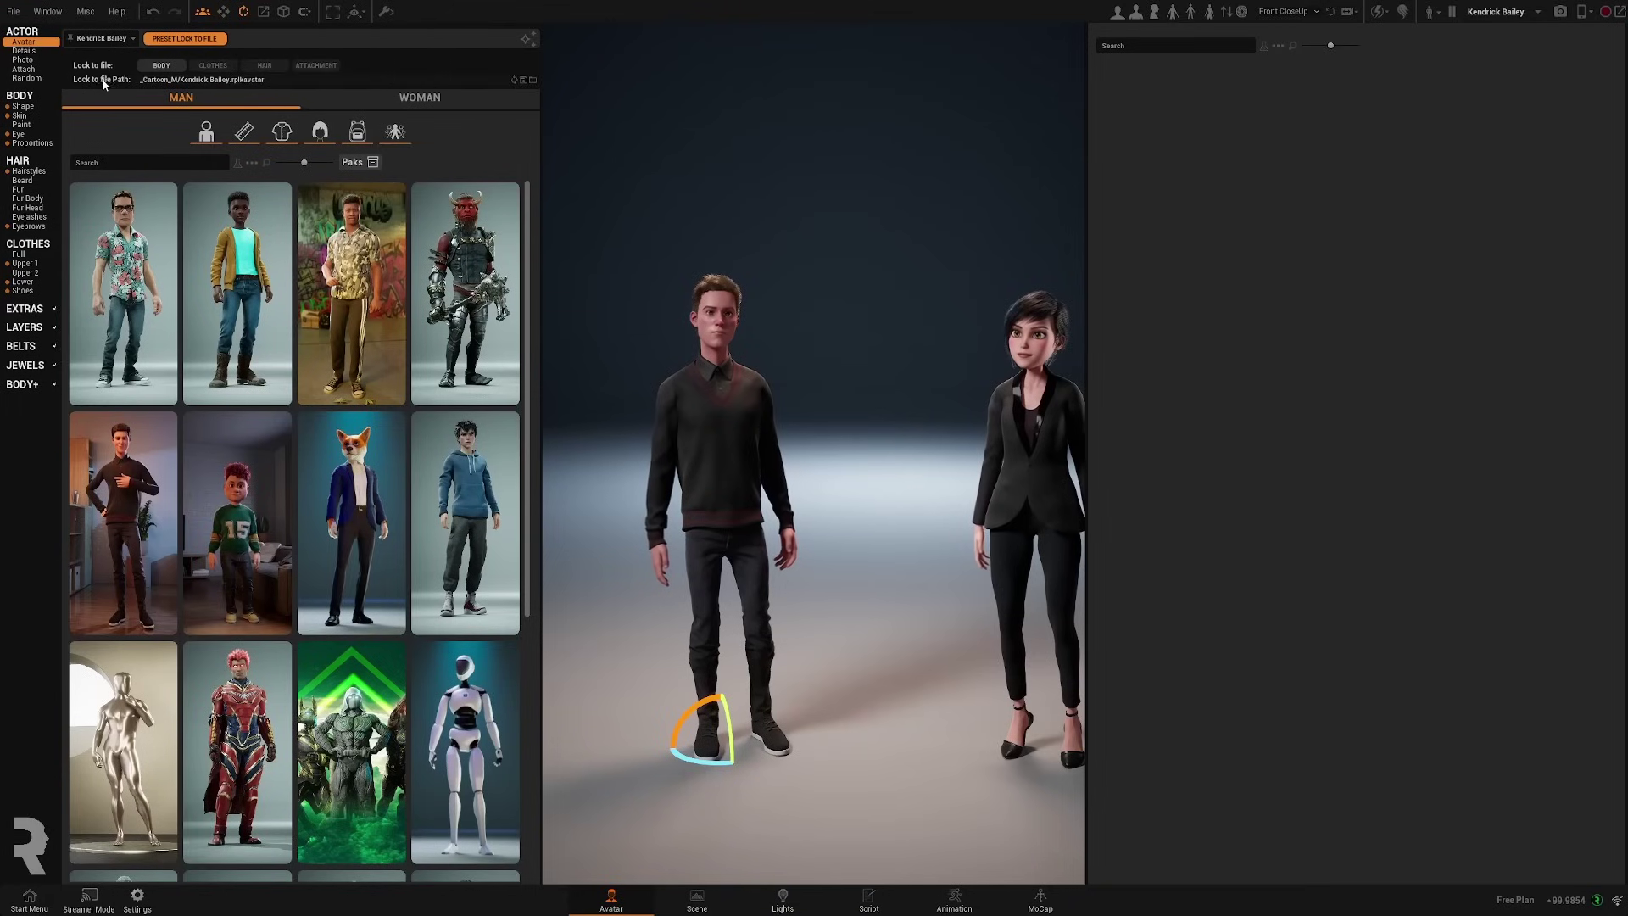
left_click(534, 81)
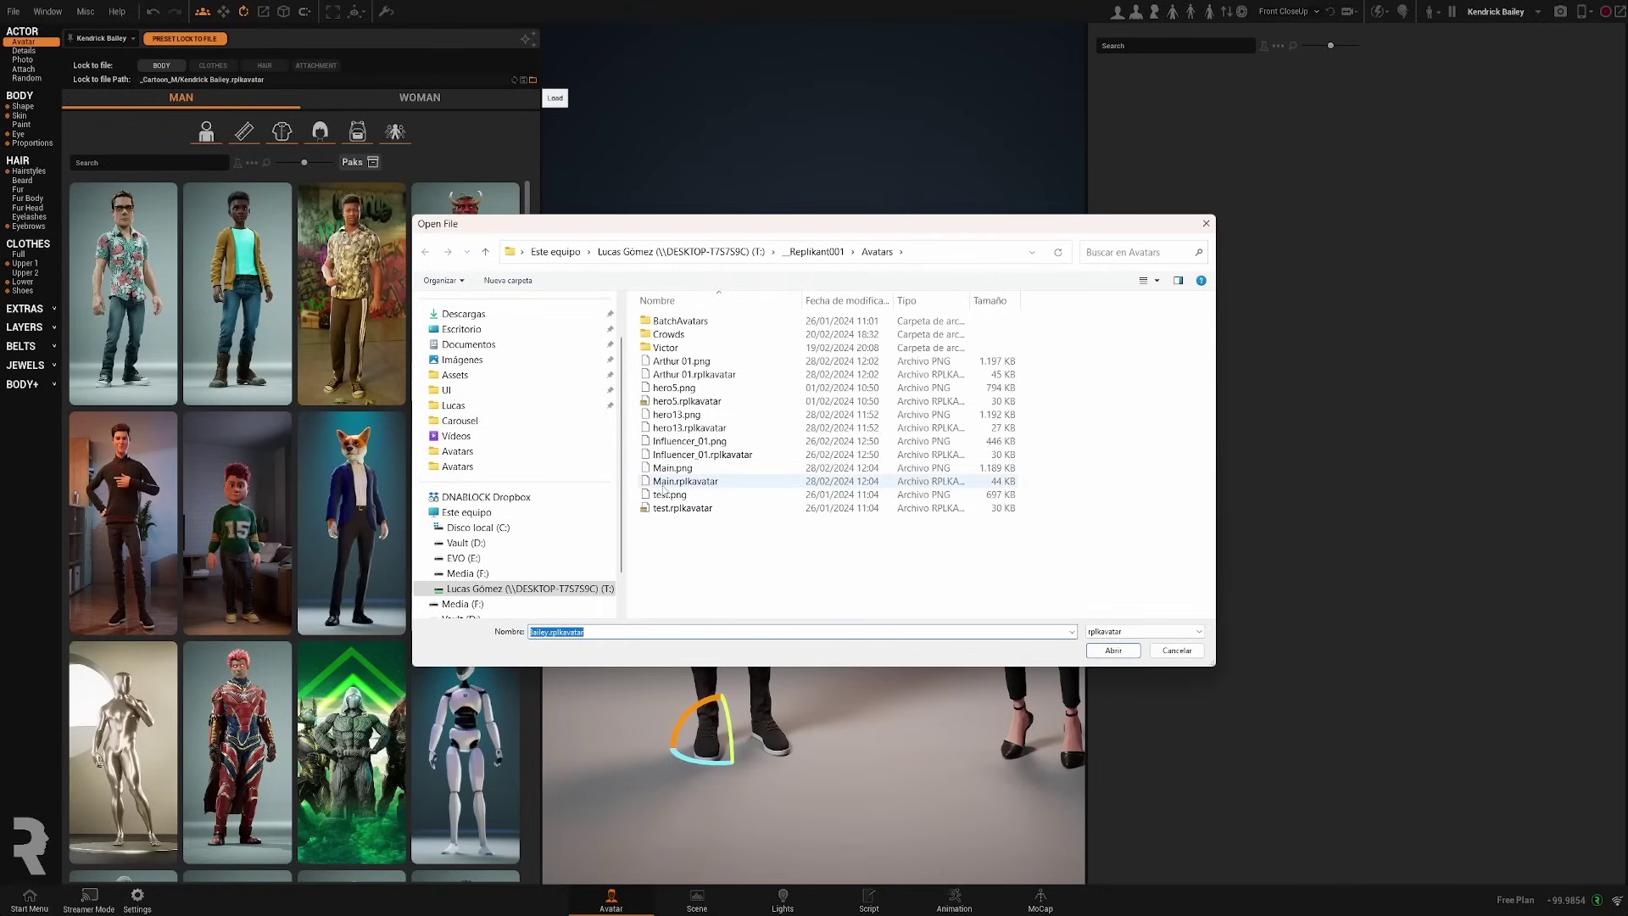
left_click(1112, 652)
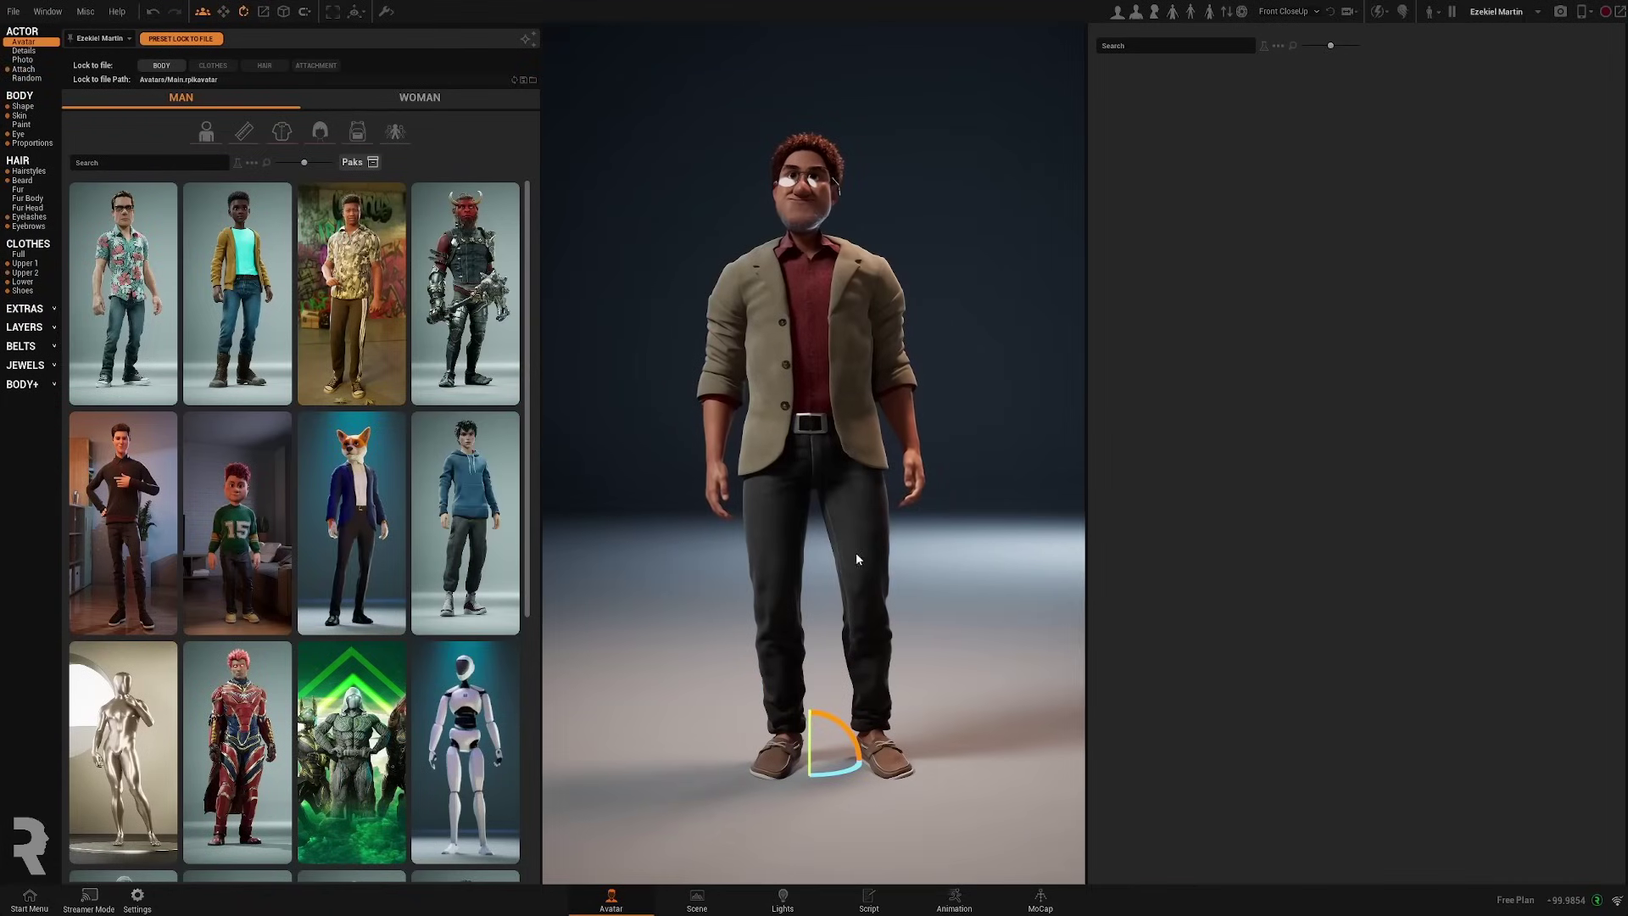
right_click_drag(910, 628, 928, 628)
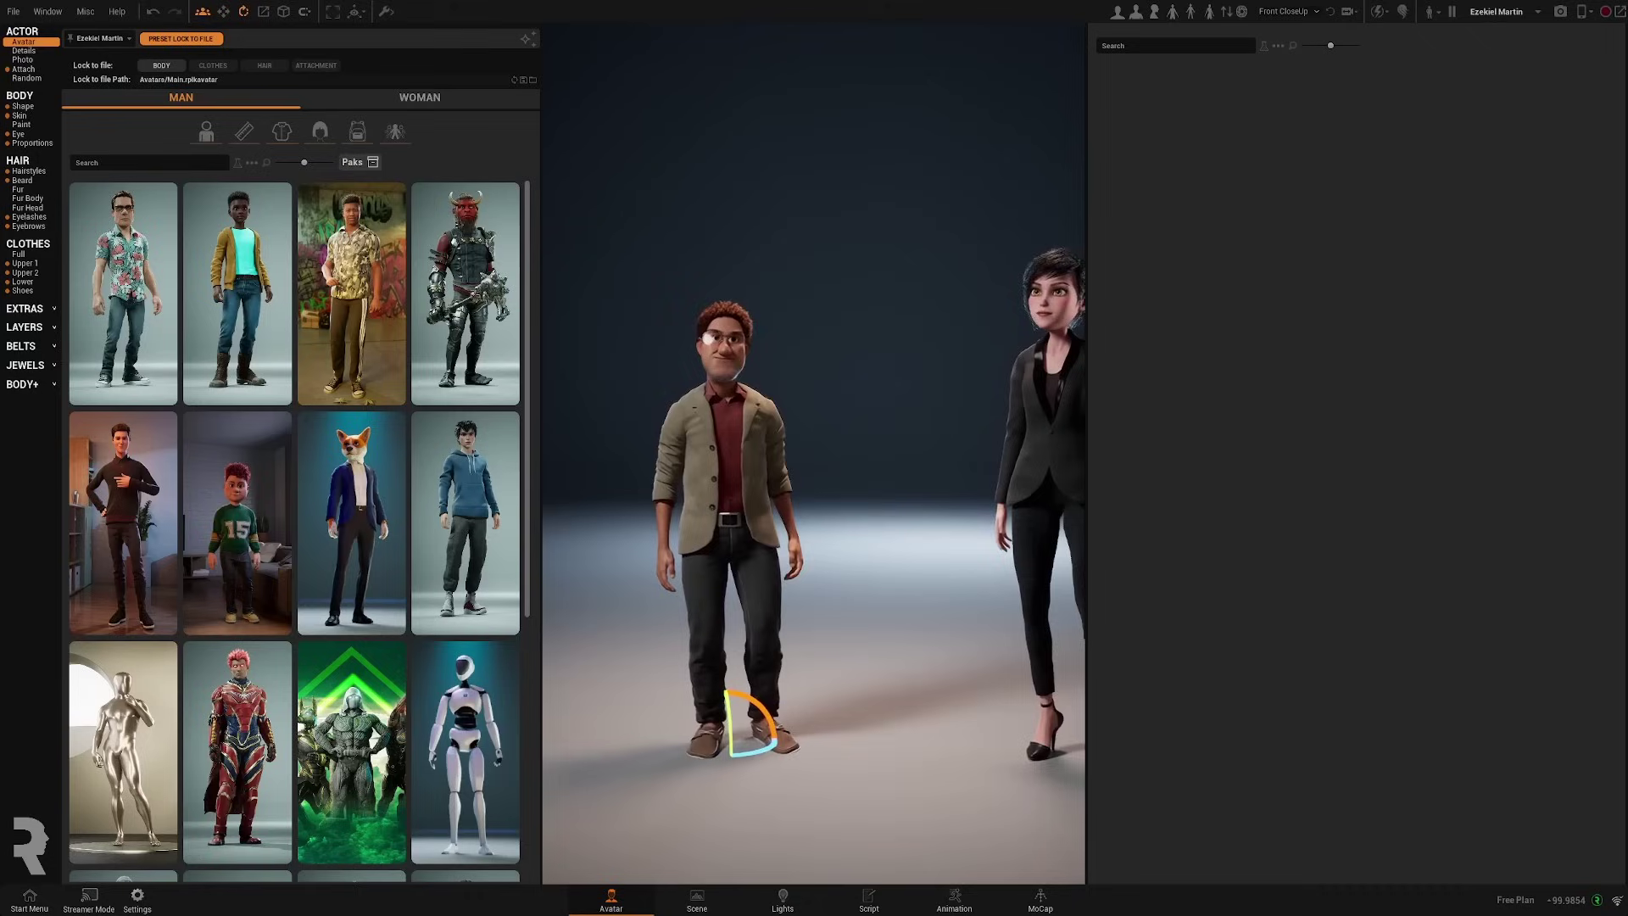
left_click(162, 67)
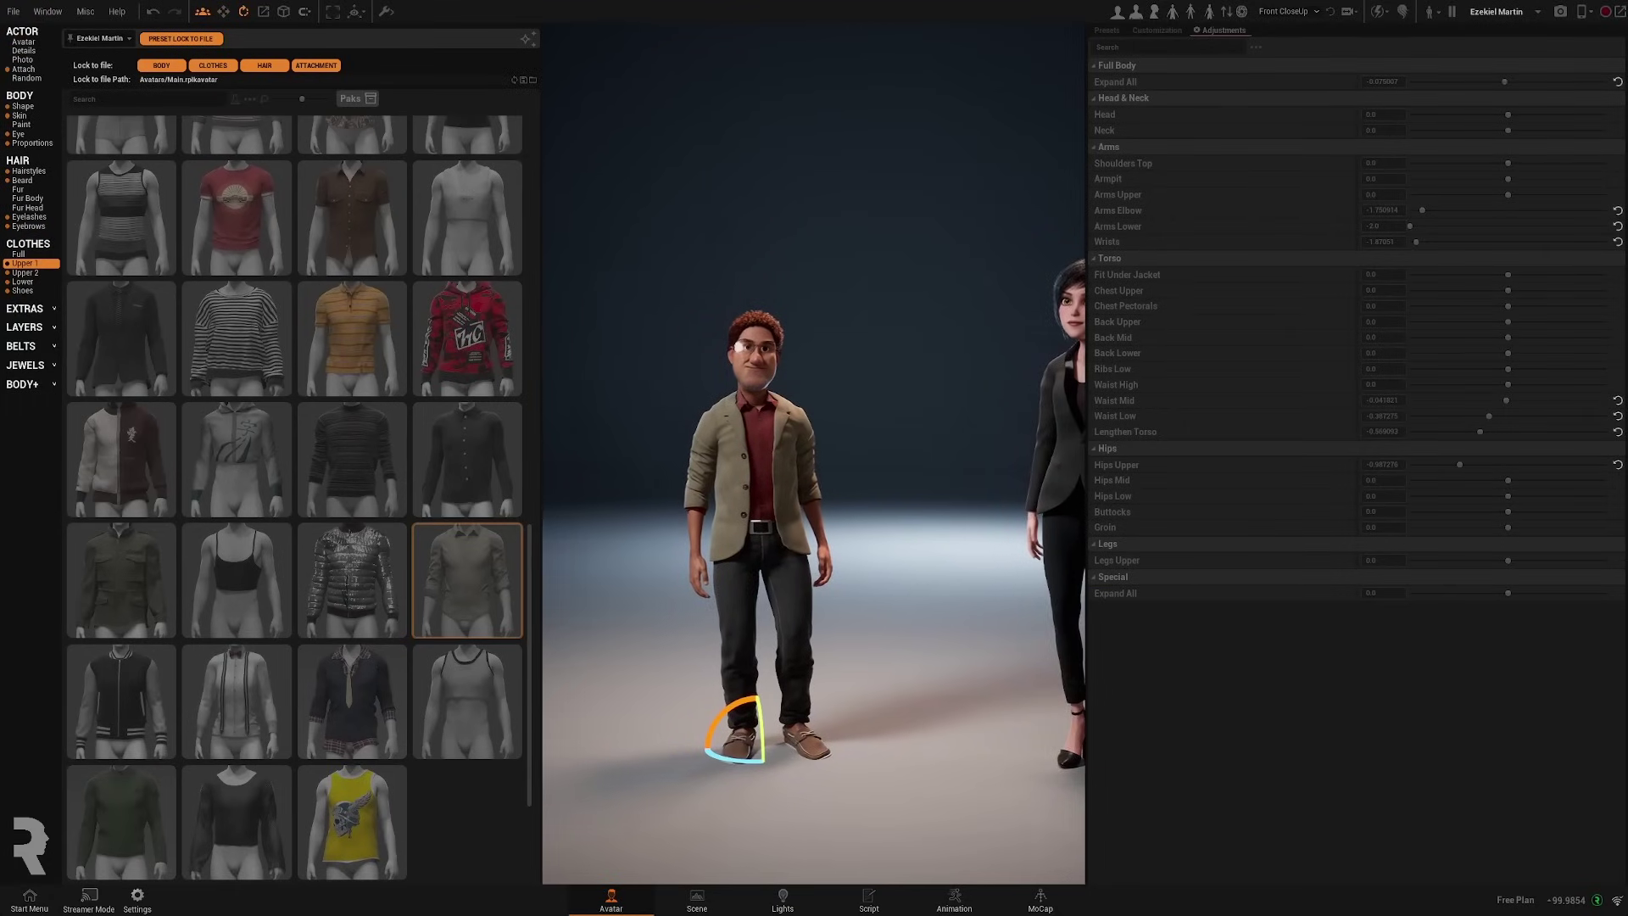
Step: Save the project as Test_Avatar in Desktop/Avatars and return to the avatar library
left_click(13, 11)
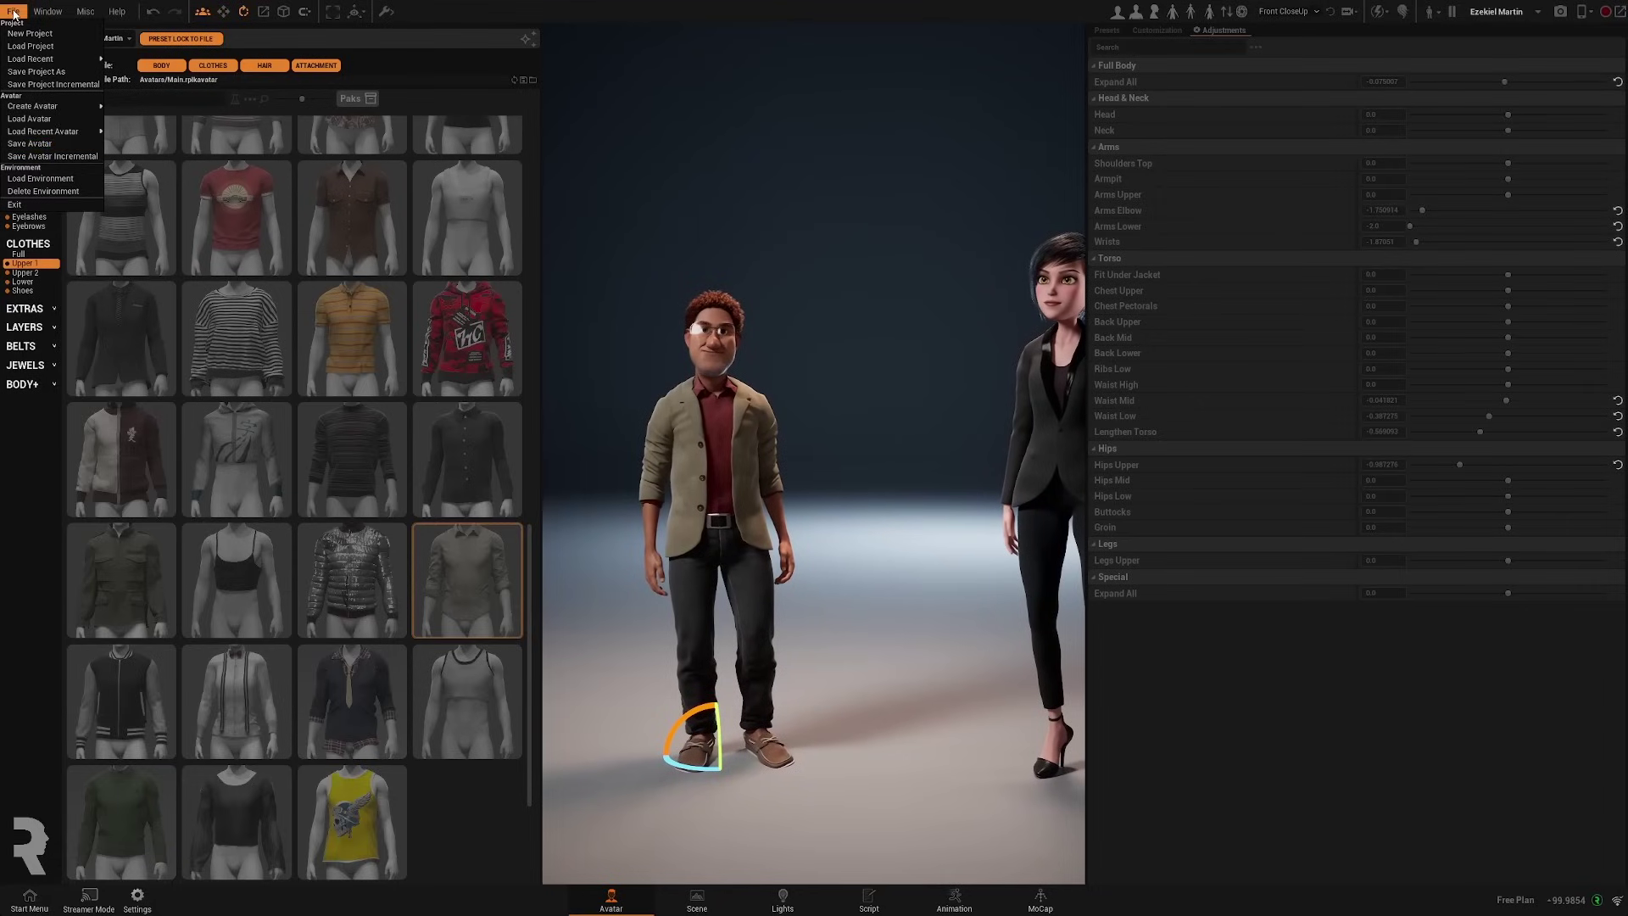
left_click(46, 73)
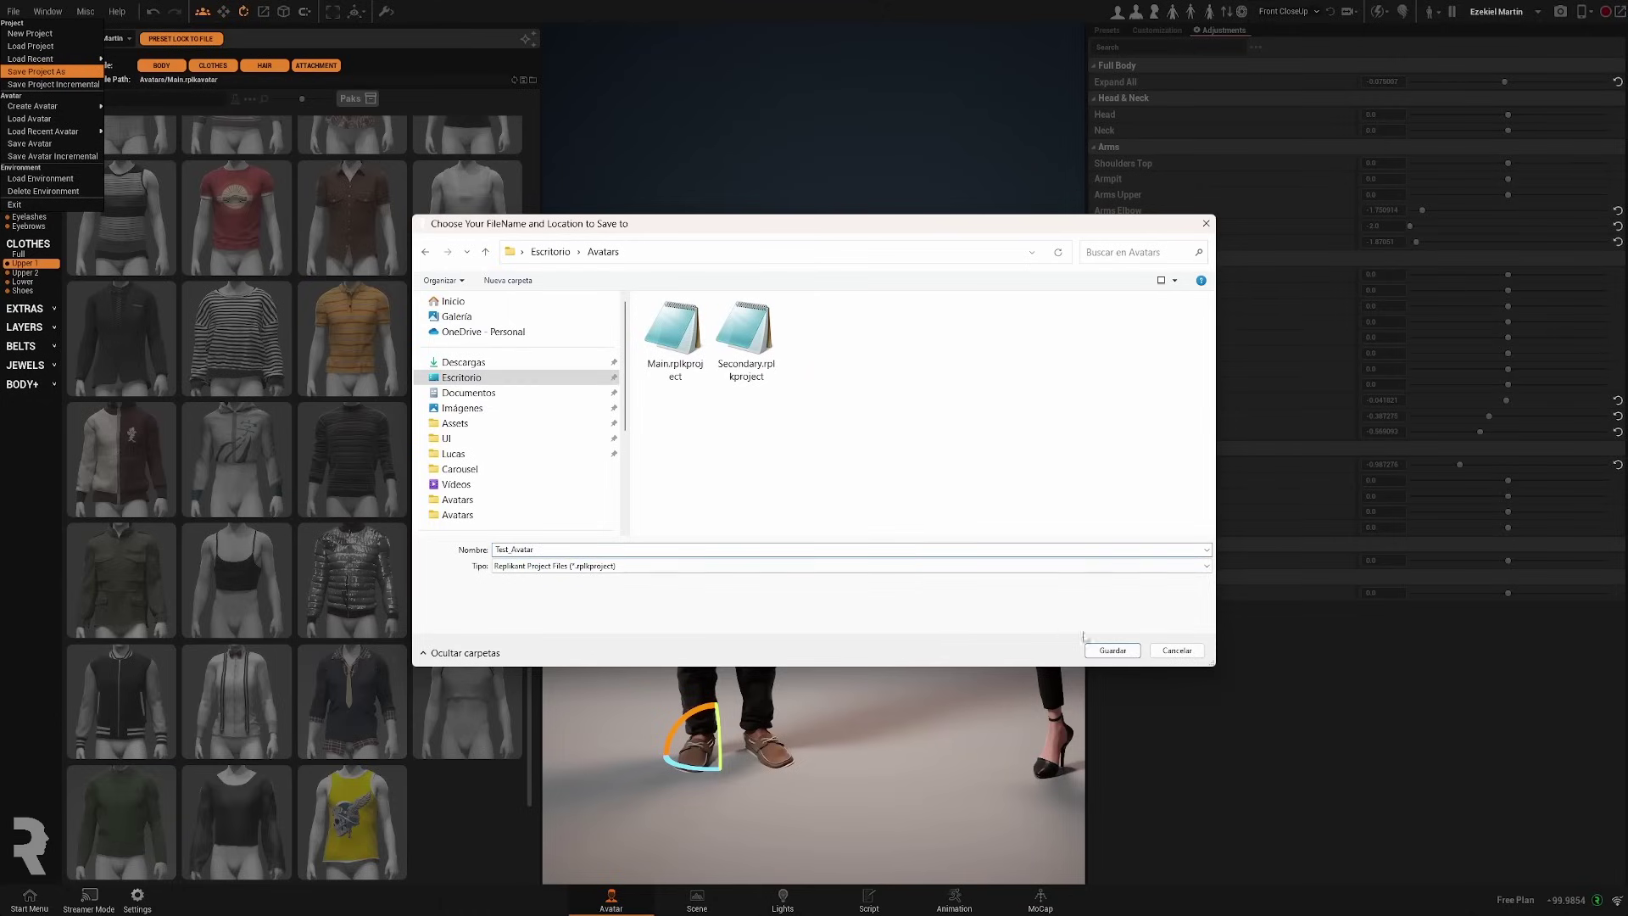
left_click(1111, 651)
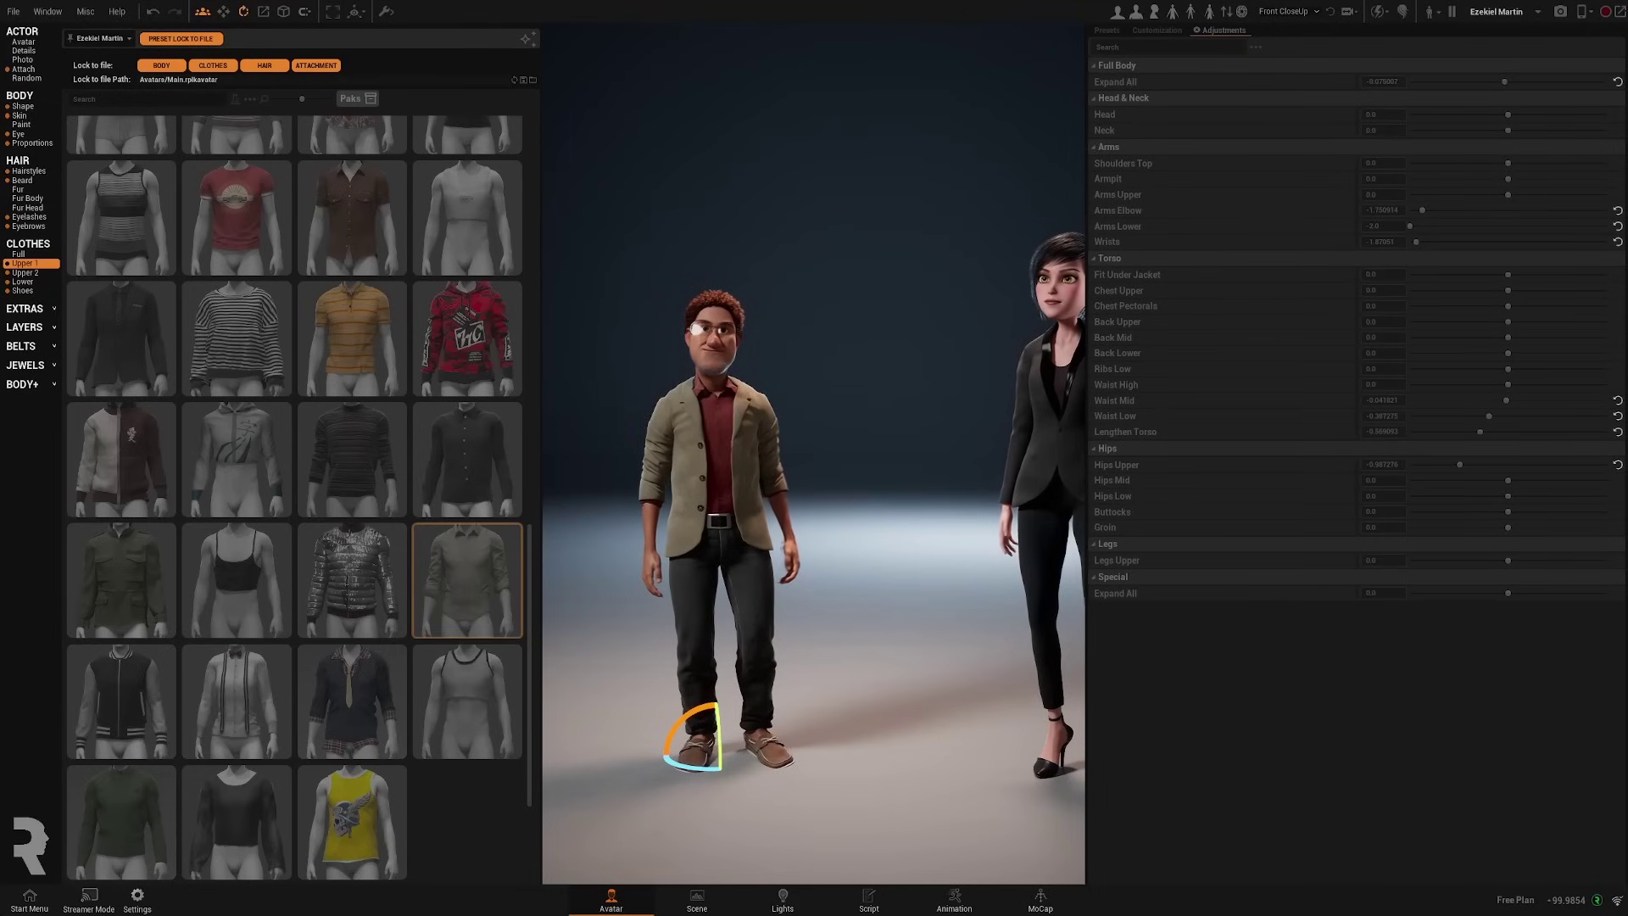
left_click(24, 42)
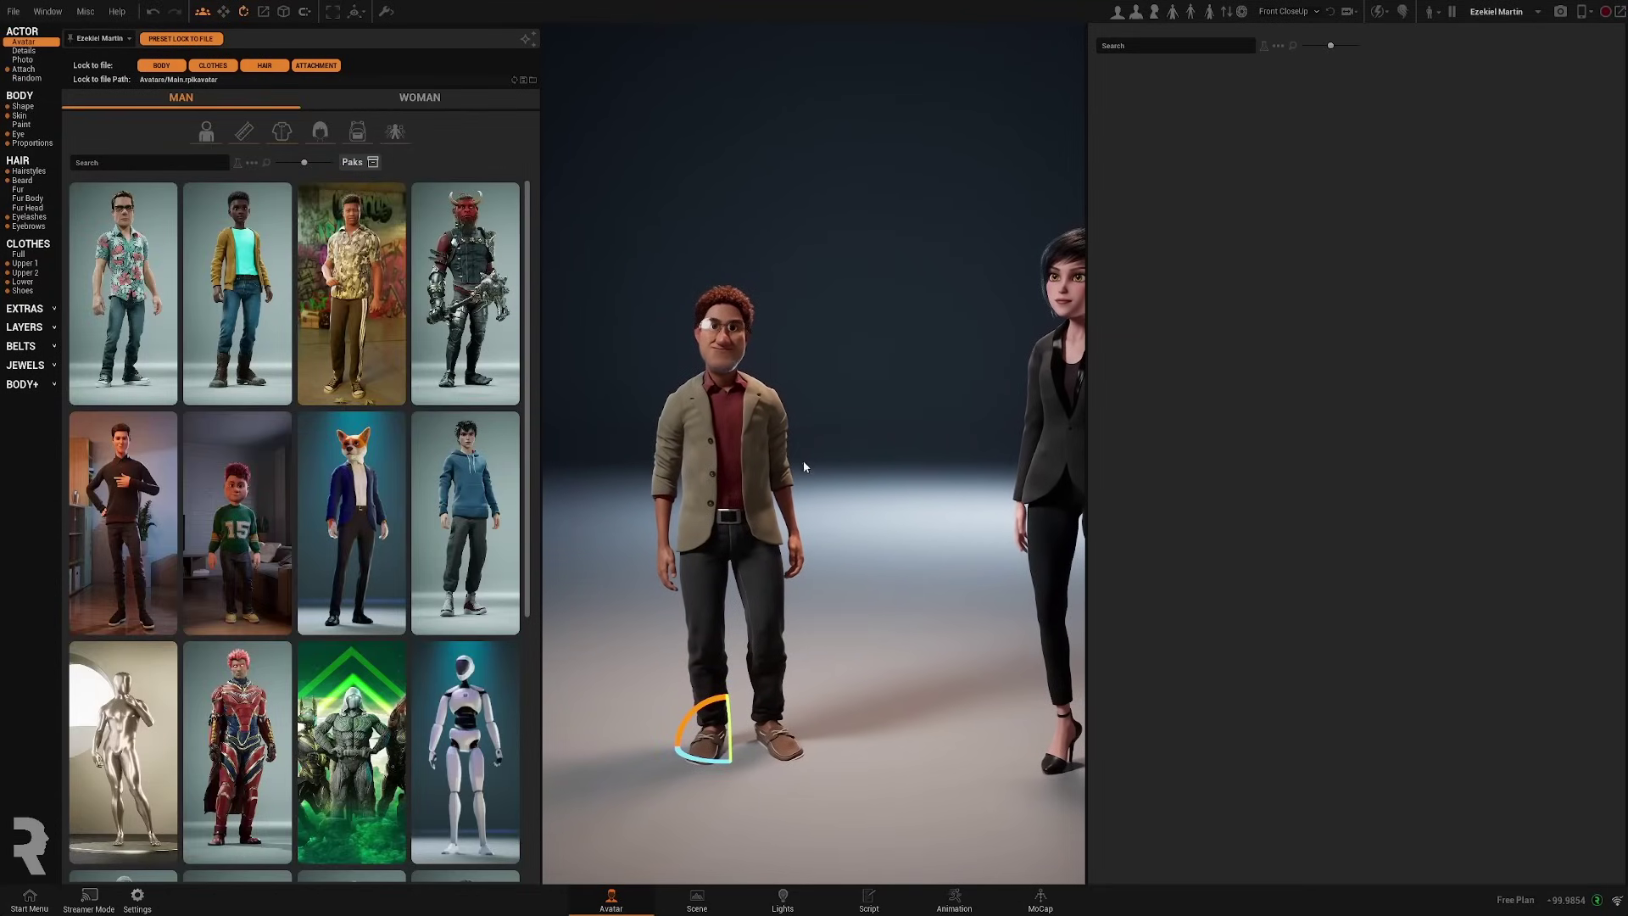
Step: Open Main.rplkproject from the recent projects list
left_click(12, 10)
mouse_move(34, 62)
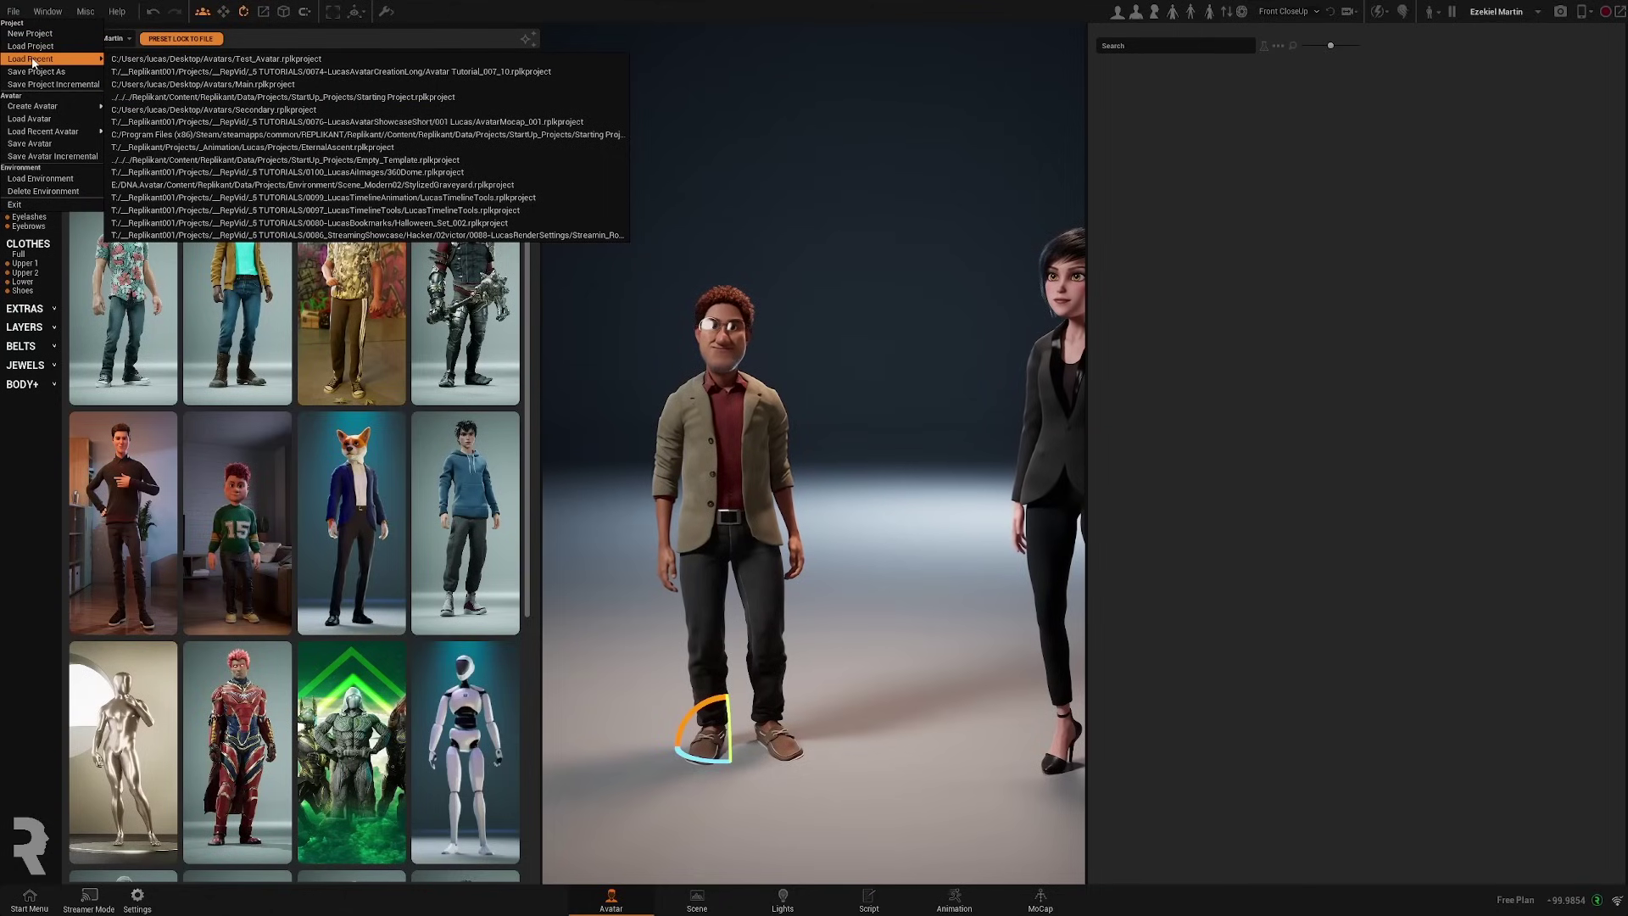
left_click(298, 83)
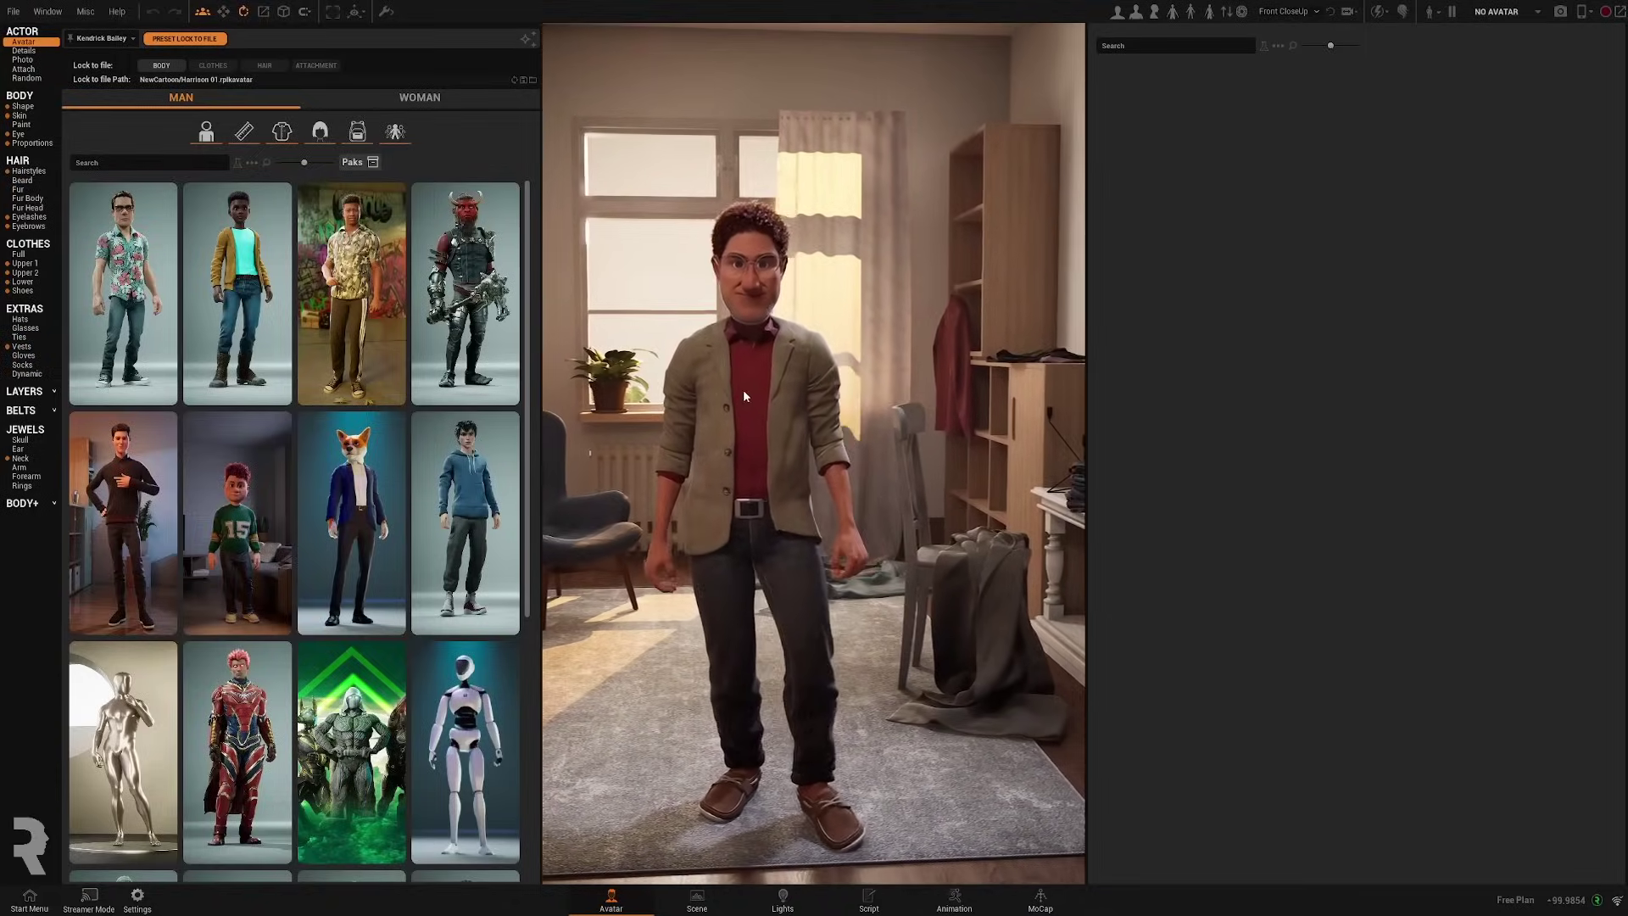
Step: Give the avatar the long white hairstyle and recolour it with the teal preset
left_click(28, 170)
scroll(178, 619, "down", 1)
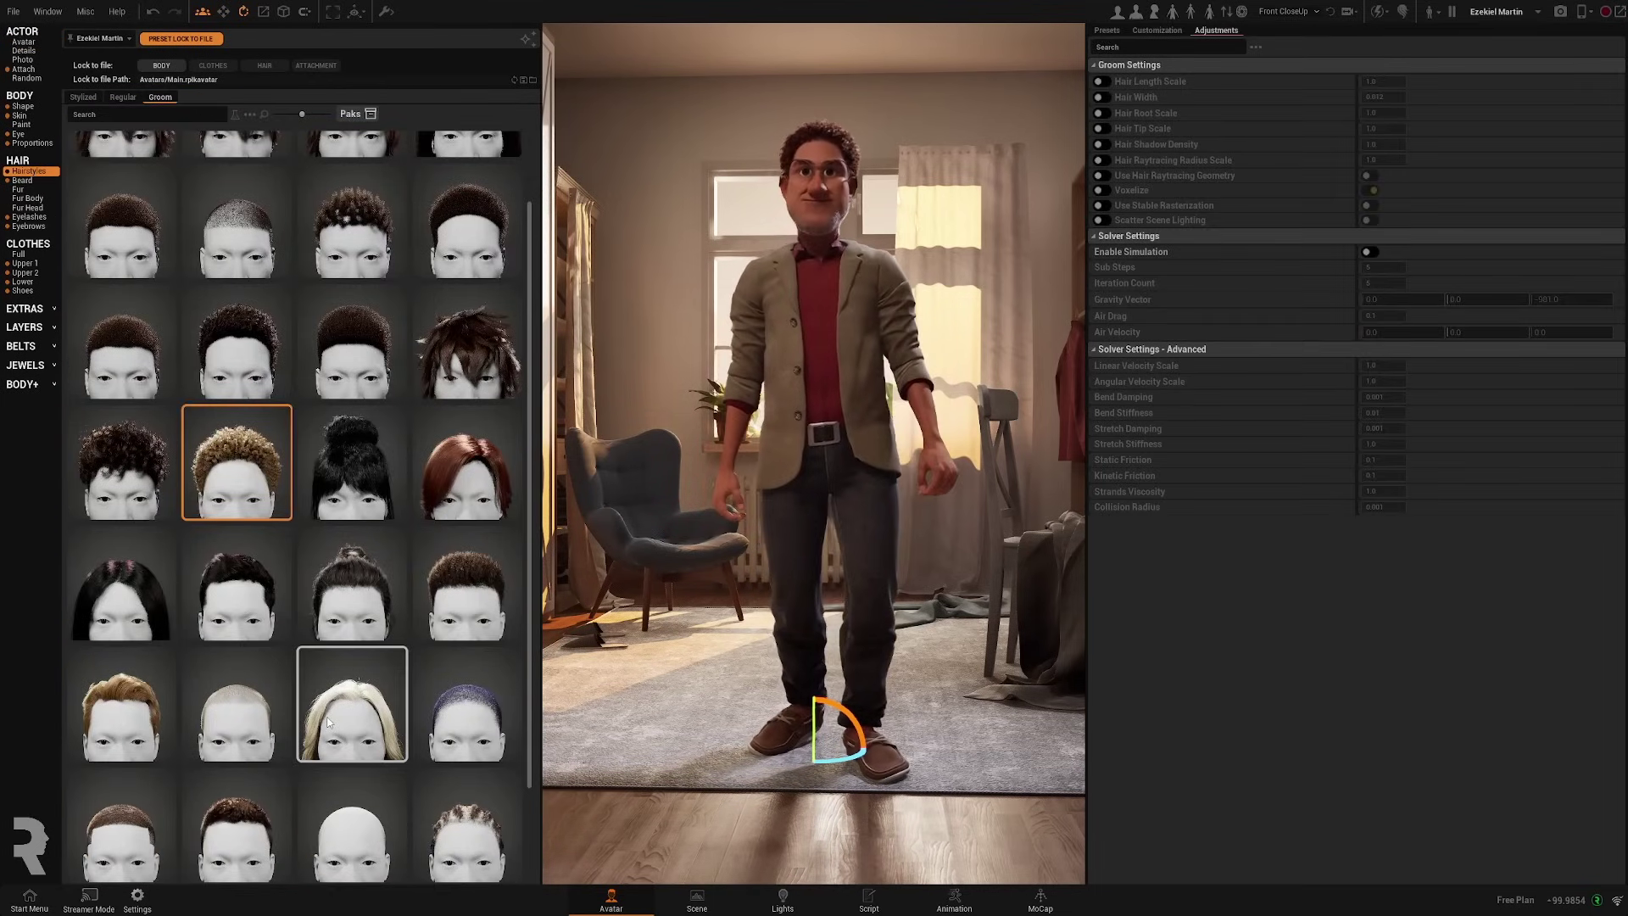
left_click(351, 704)
left_click(1107, 30)
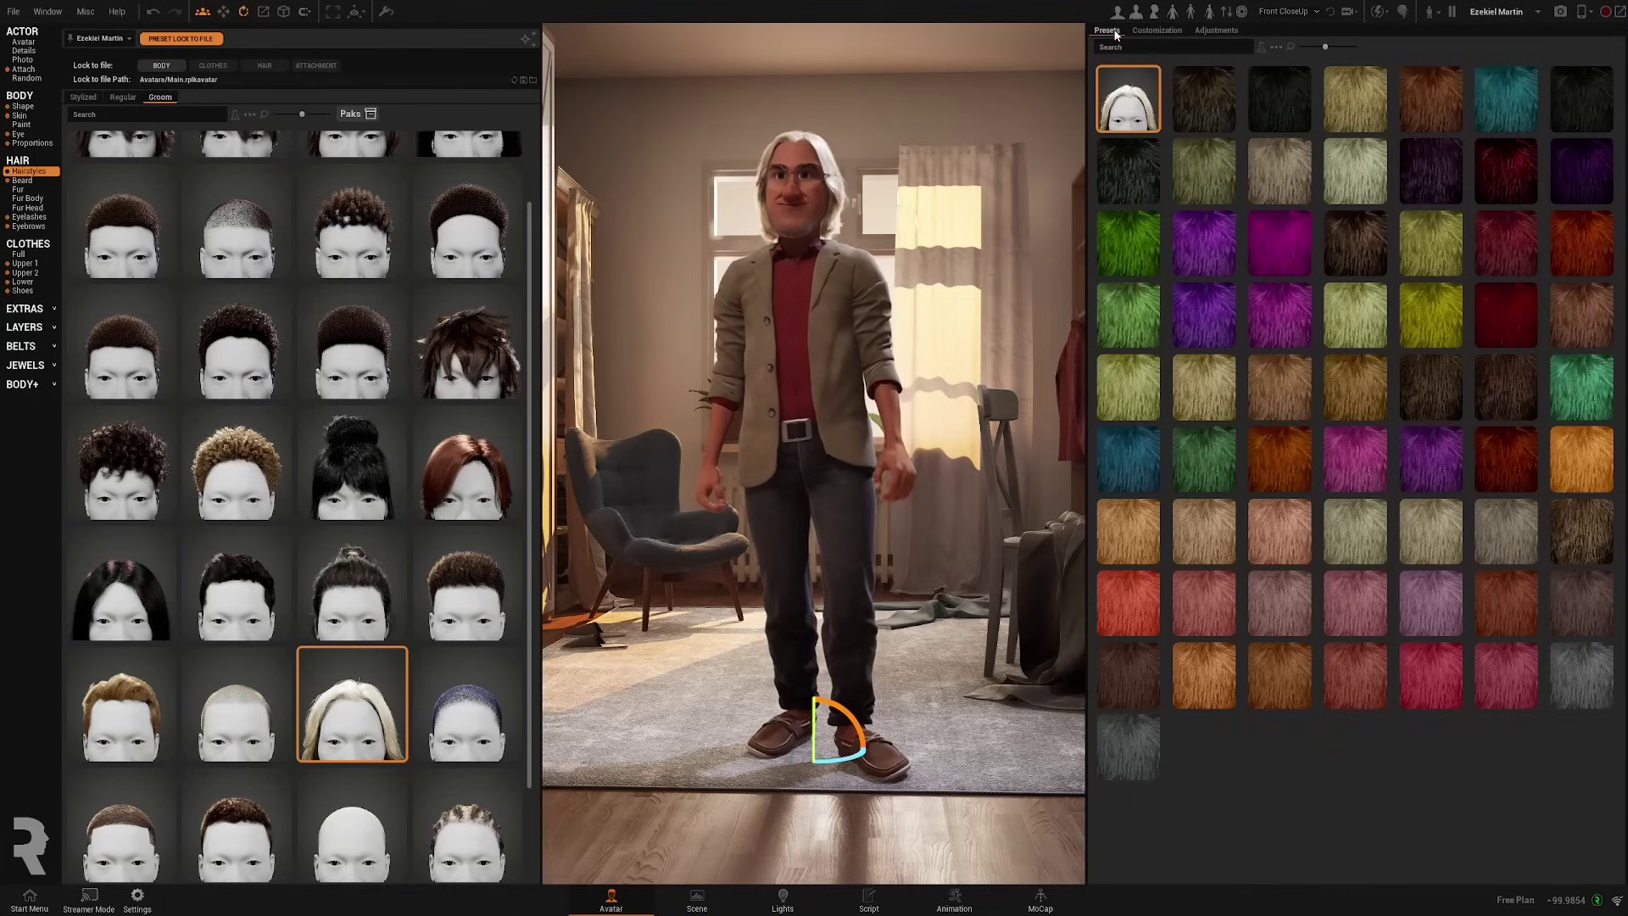
left_click(1510, 113)
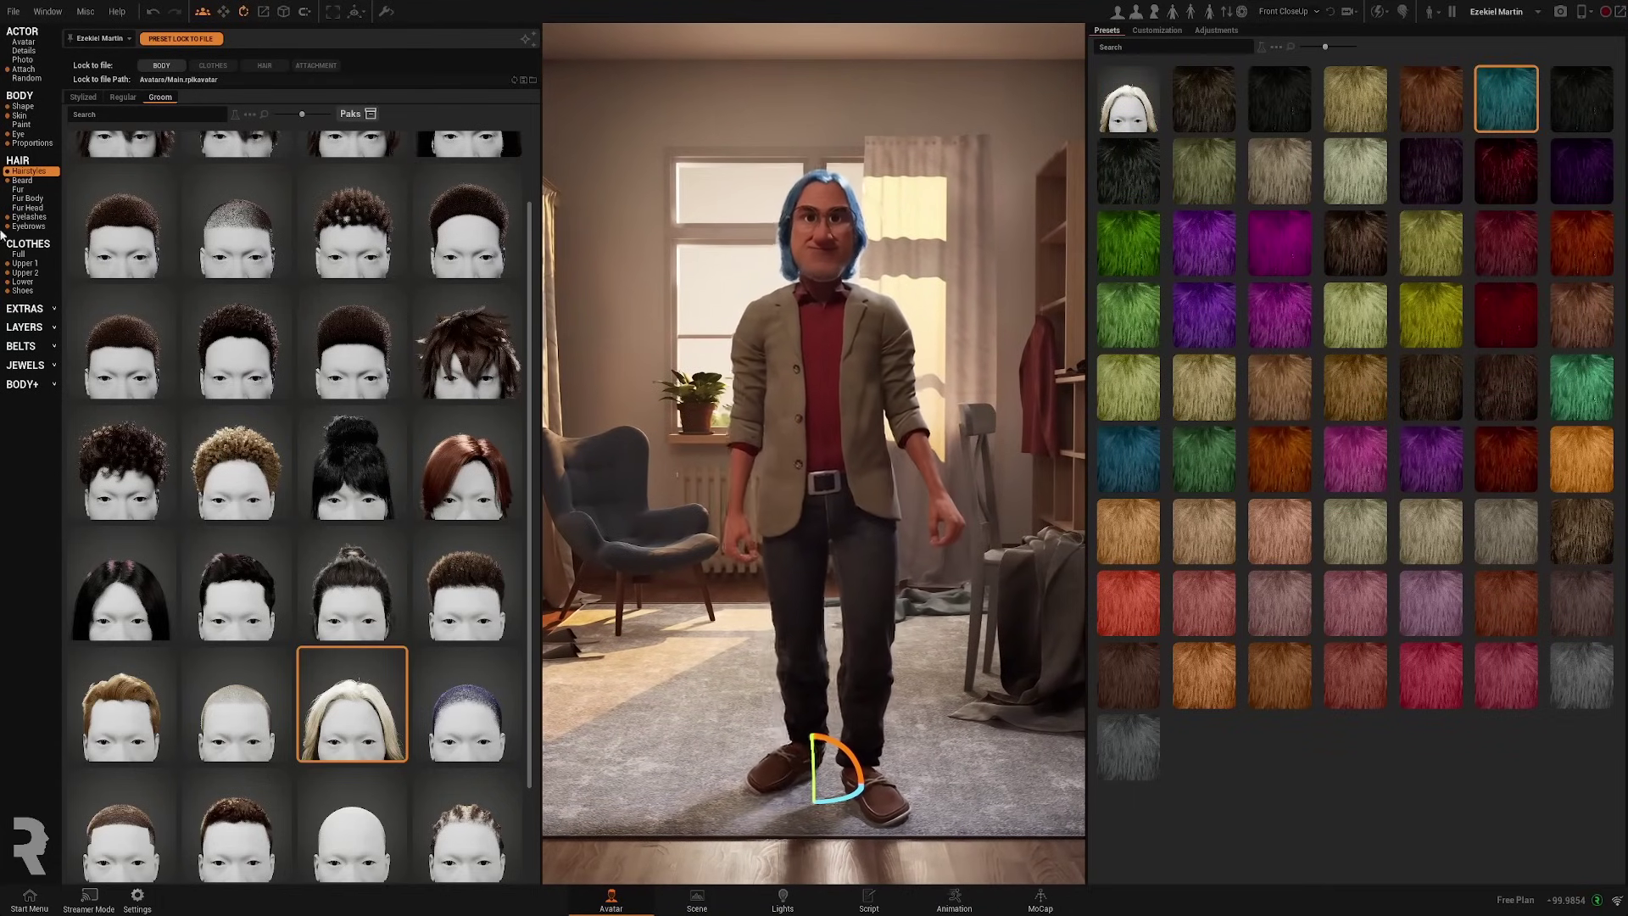
Step: Thin both legs in Proportions, reducing leg scale from 1.0 to about 0.61
left_click(32, 143)
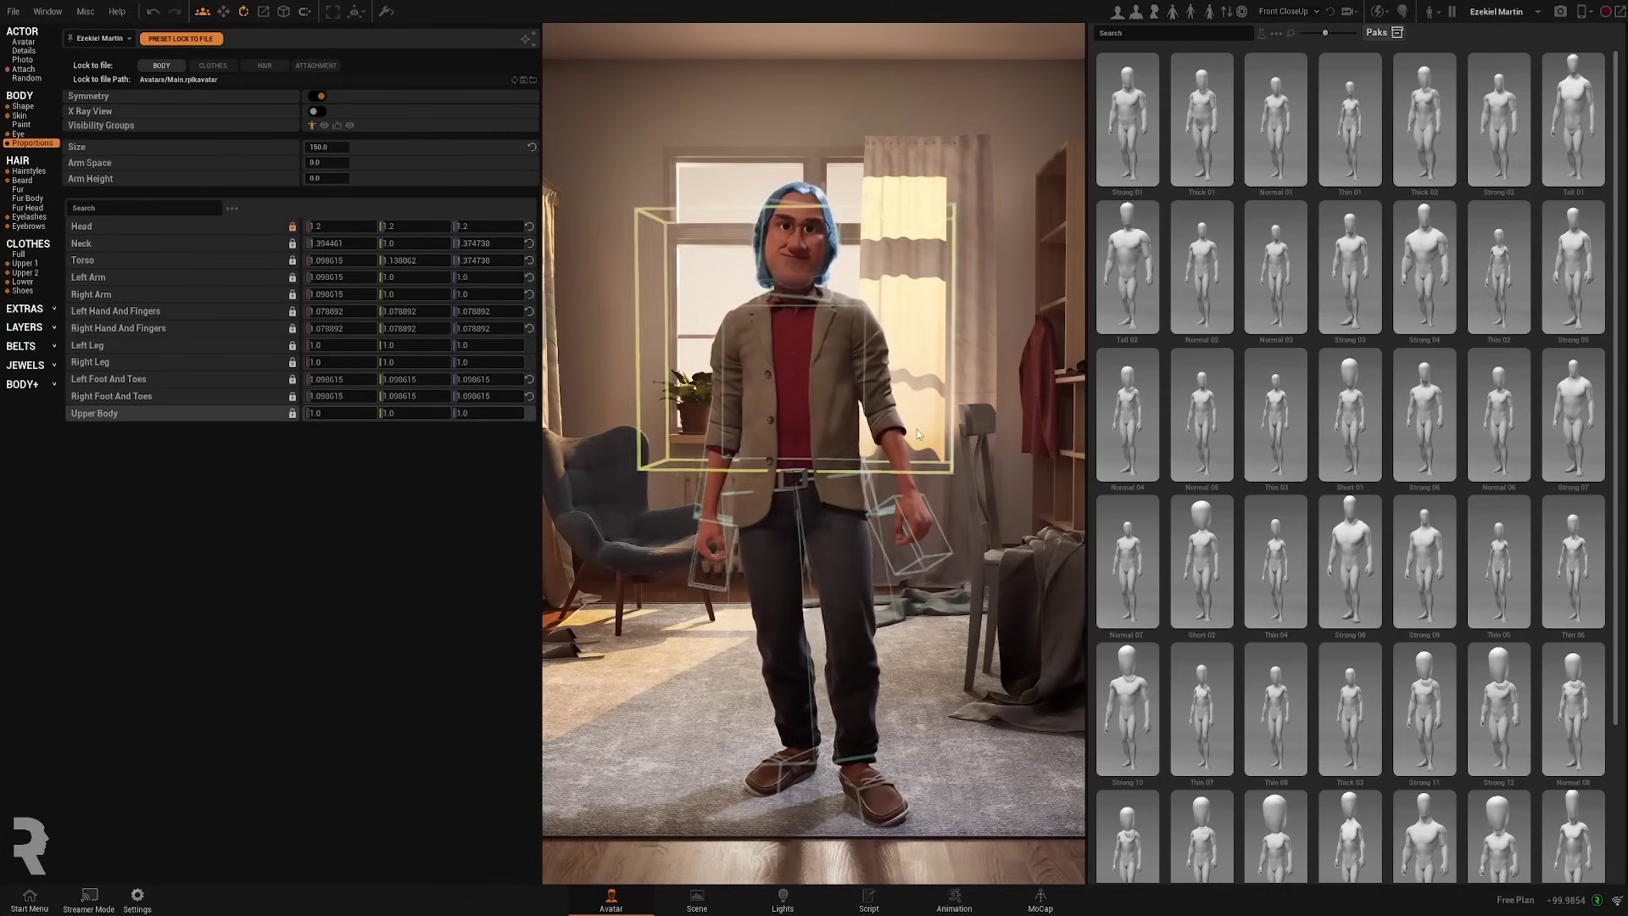
left_click(814, 557)
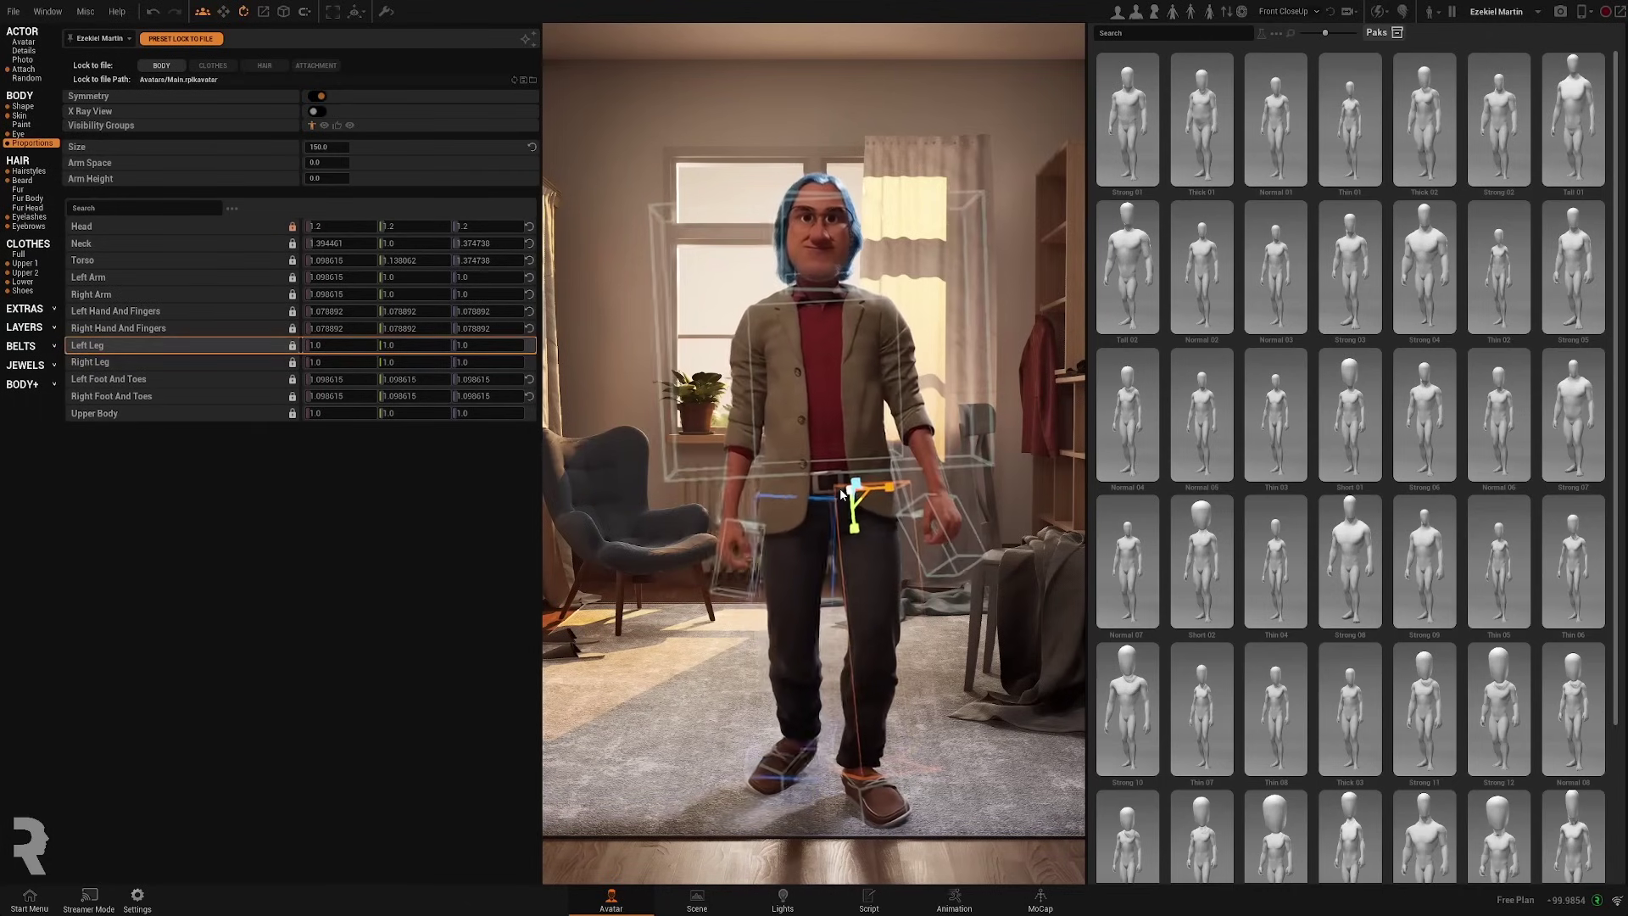
left_click_drag(833, 494, 965, 669)
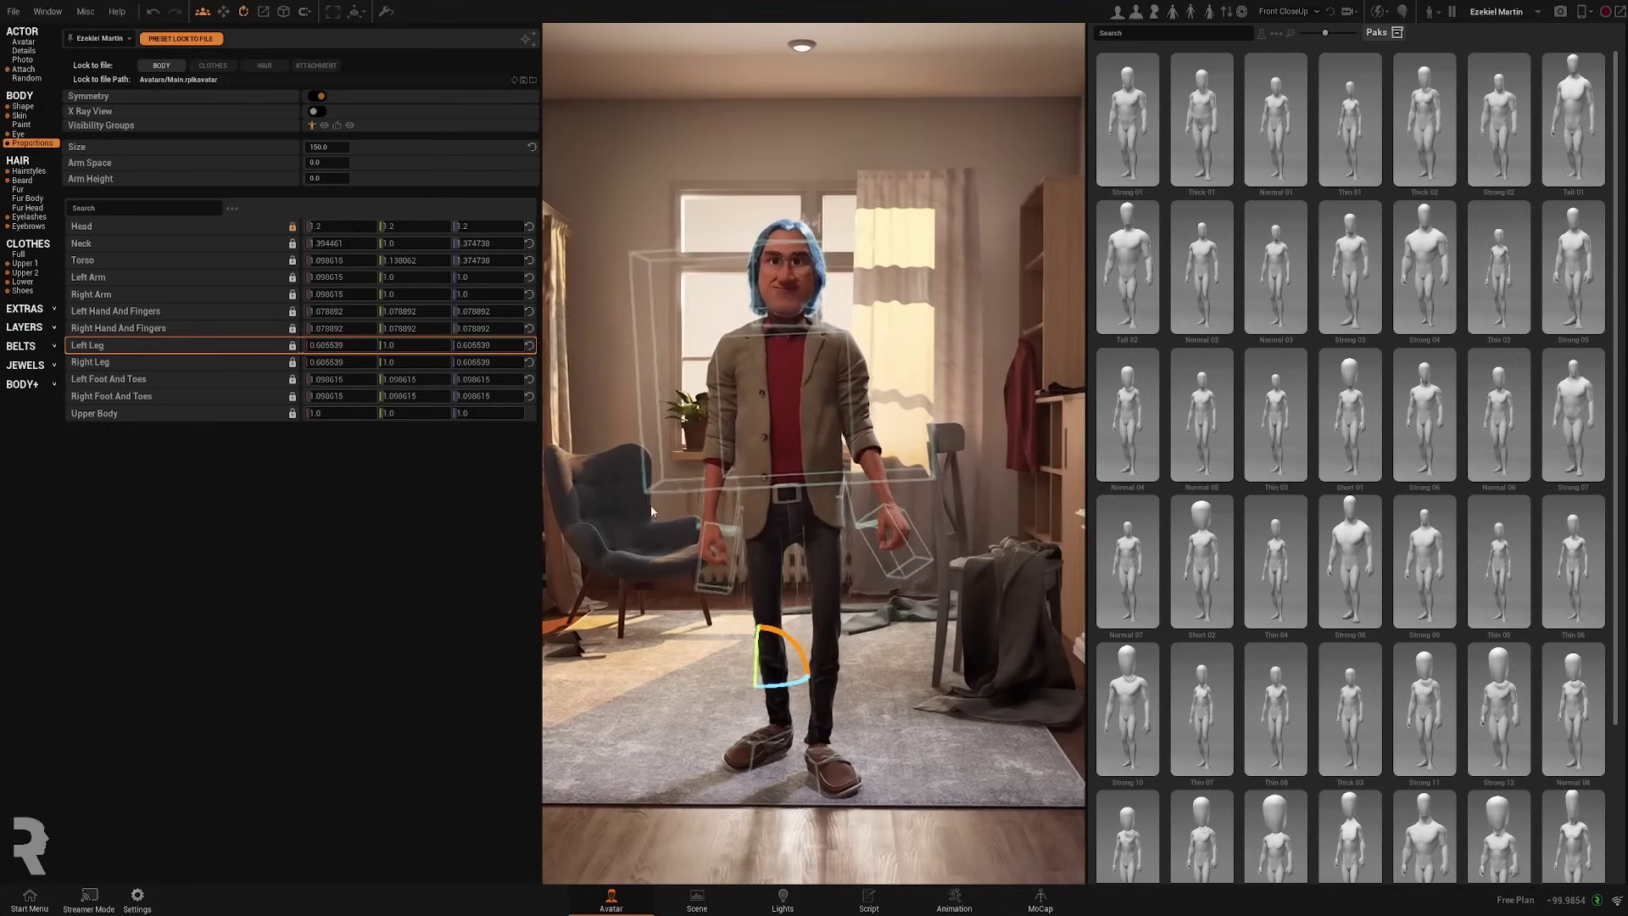
left_click(13, 11)
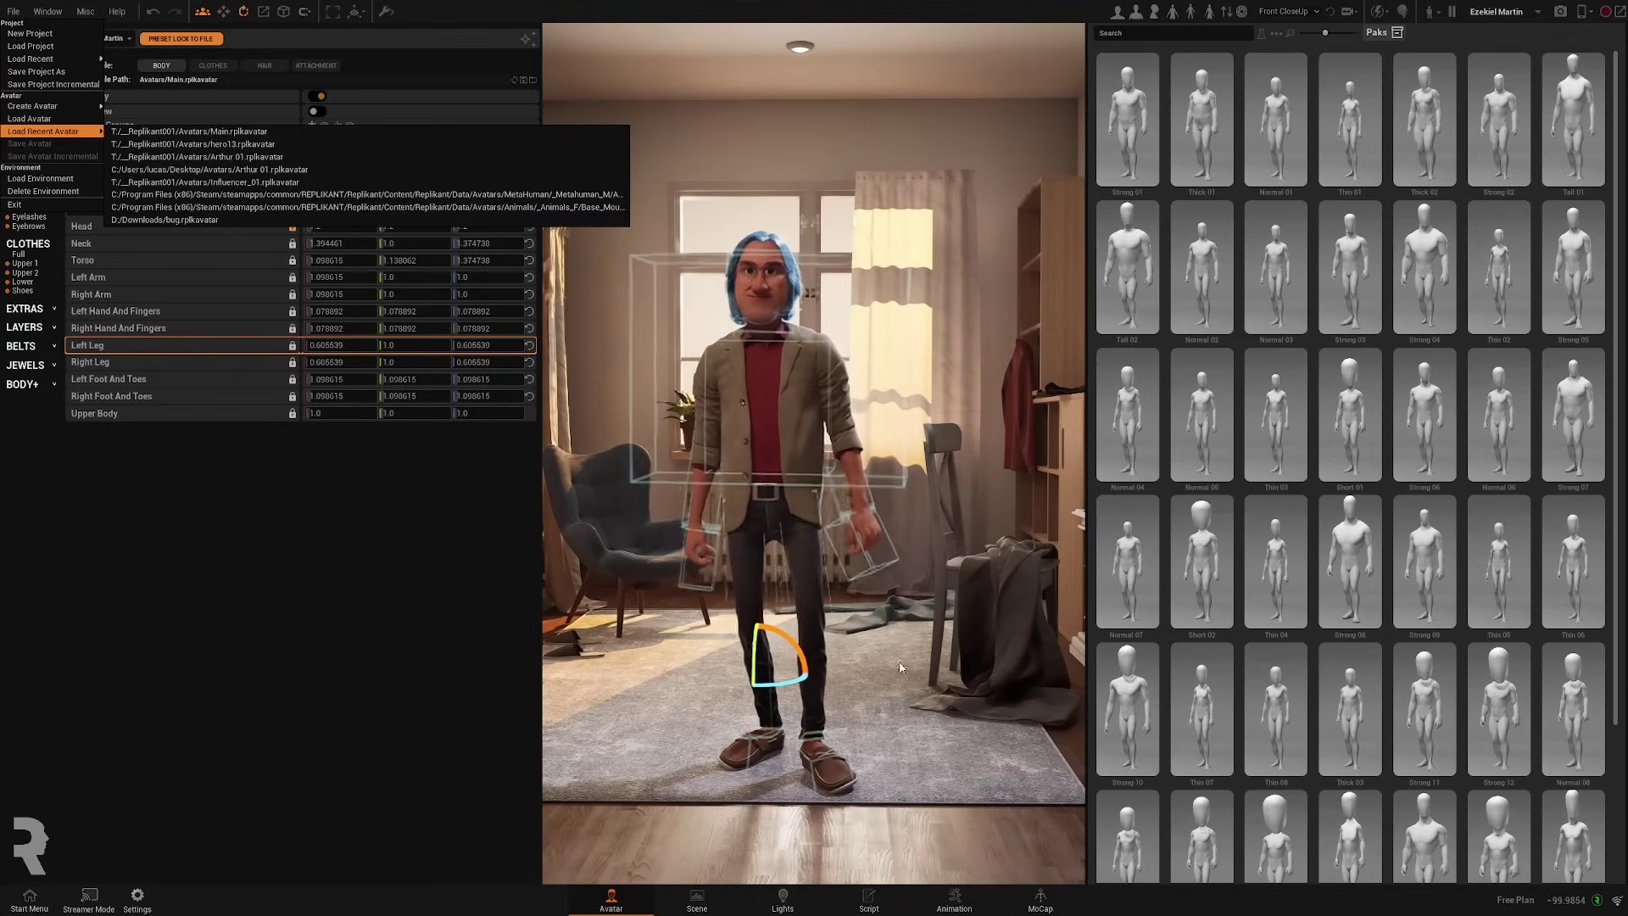
Step: Turn off PRESET LOCK TO FILE for the edited avatar
key("Escape")
left_click(24, 42)
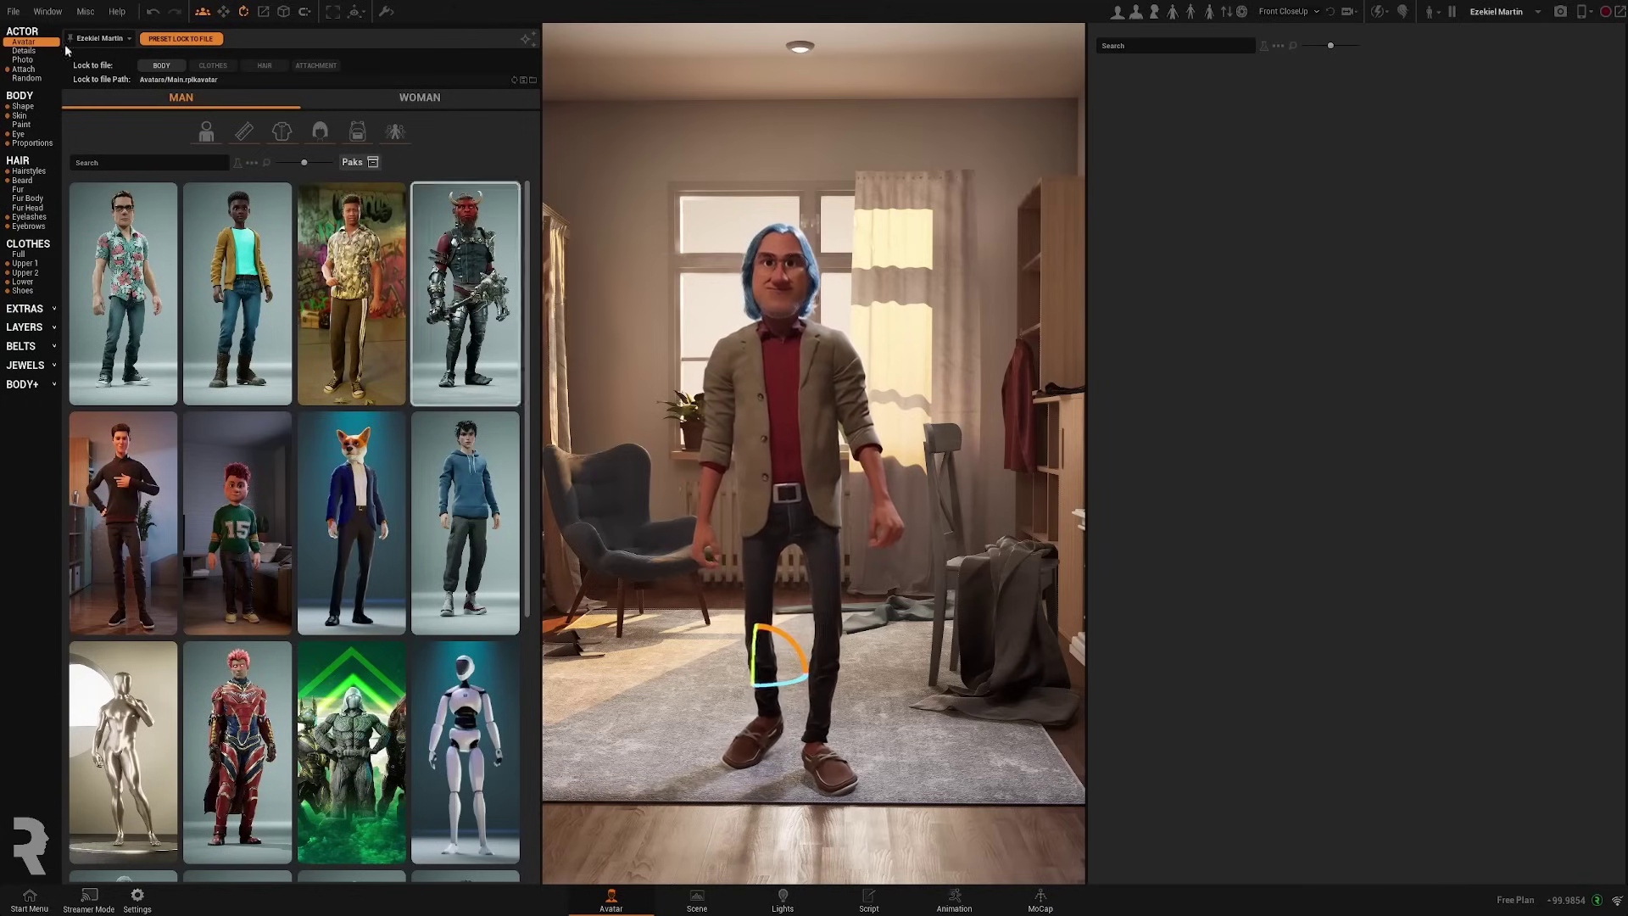
left_click(13, 11)
key("Escape")
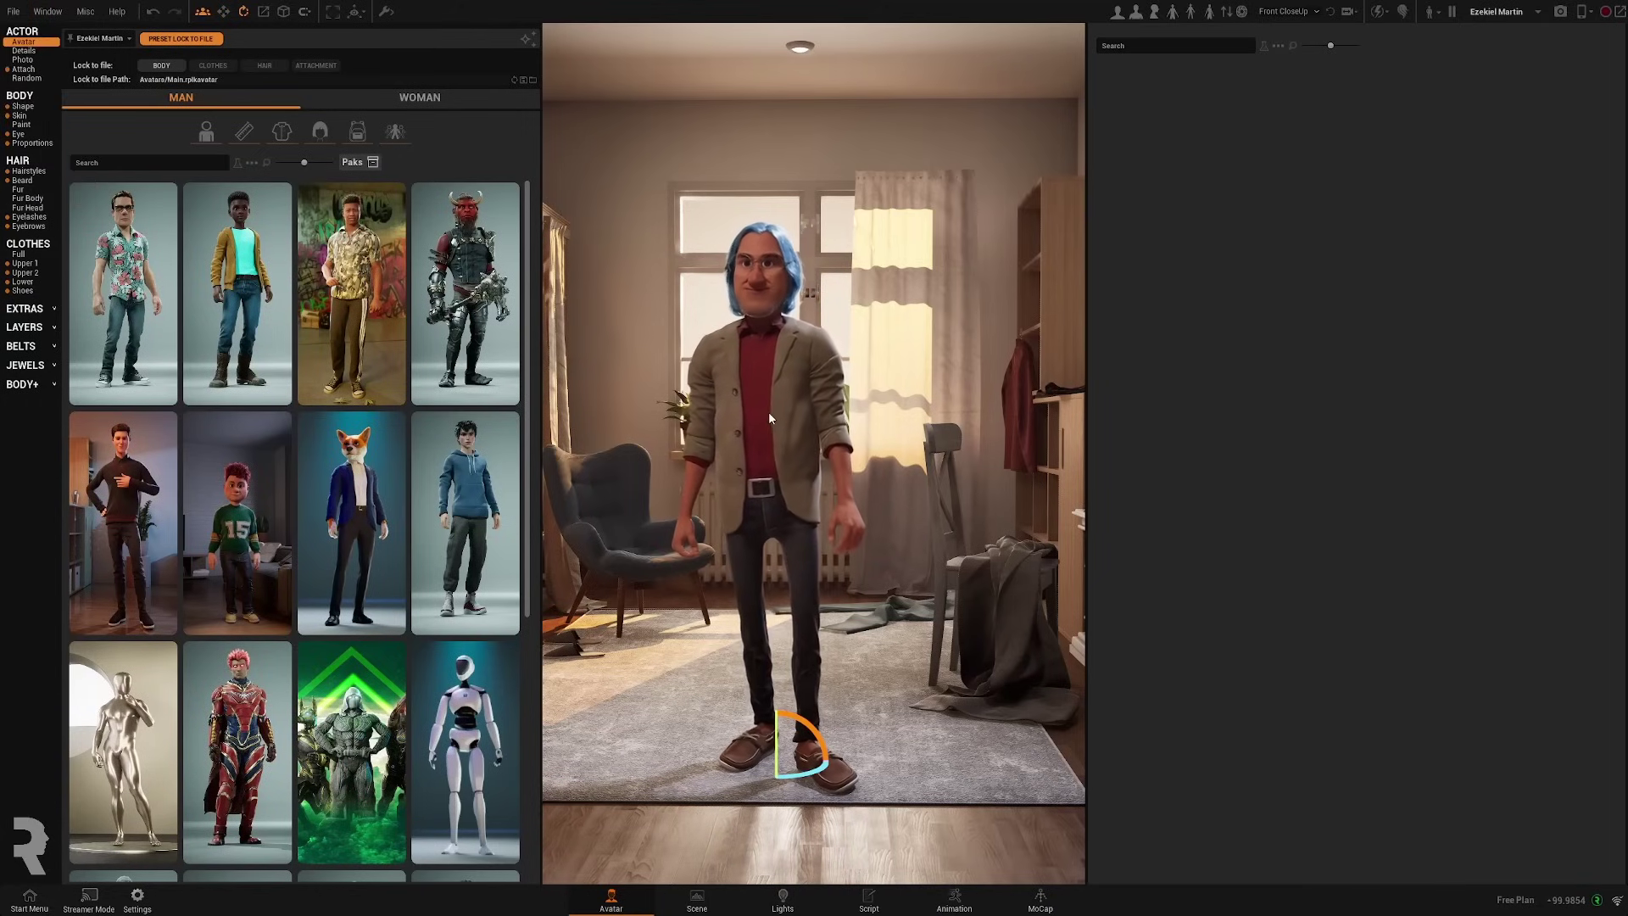
left_click(178, 39)
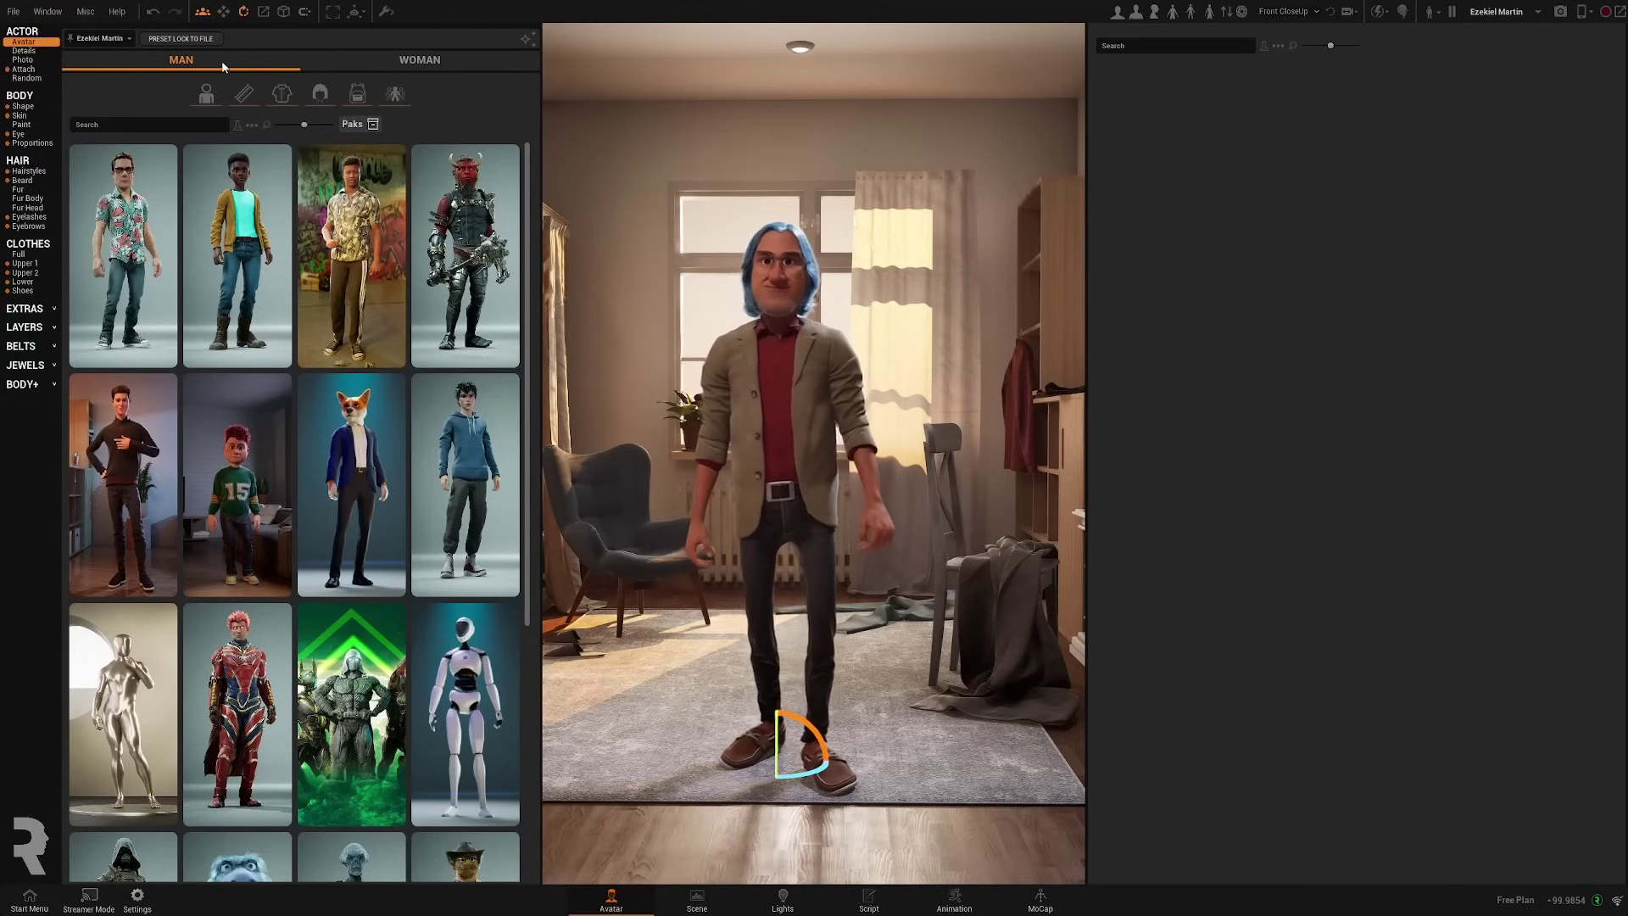
Step: Save the avatar over Main.rplkavatar, confirming the overwrite
left_click(13, 11)
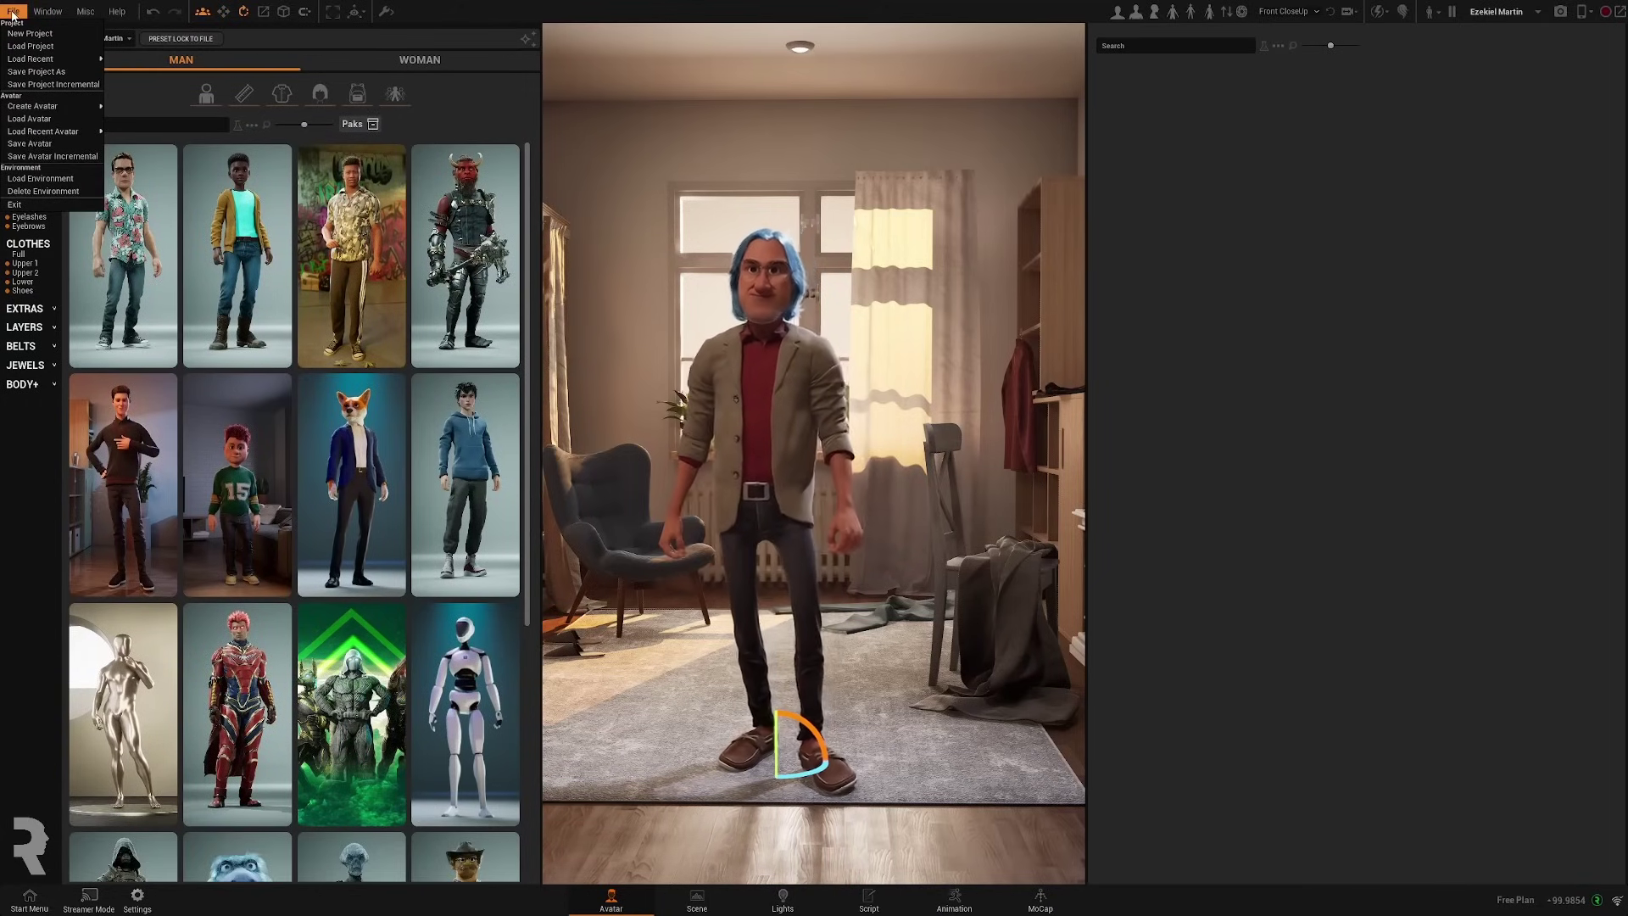
left_click(30, 143)
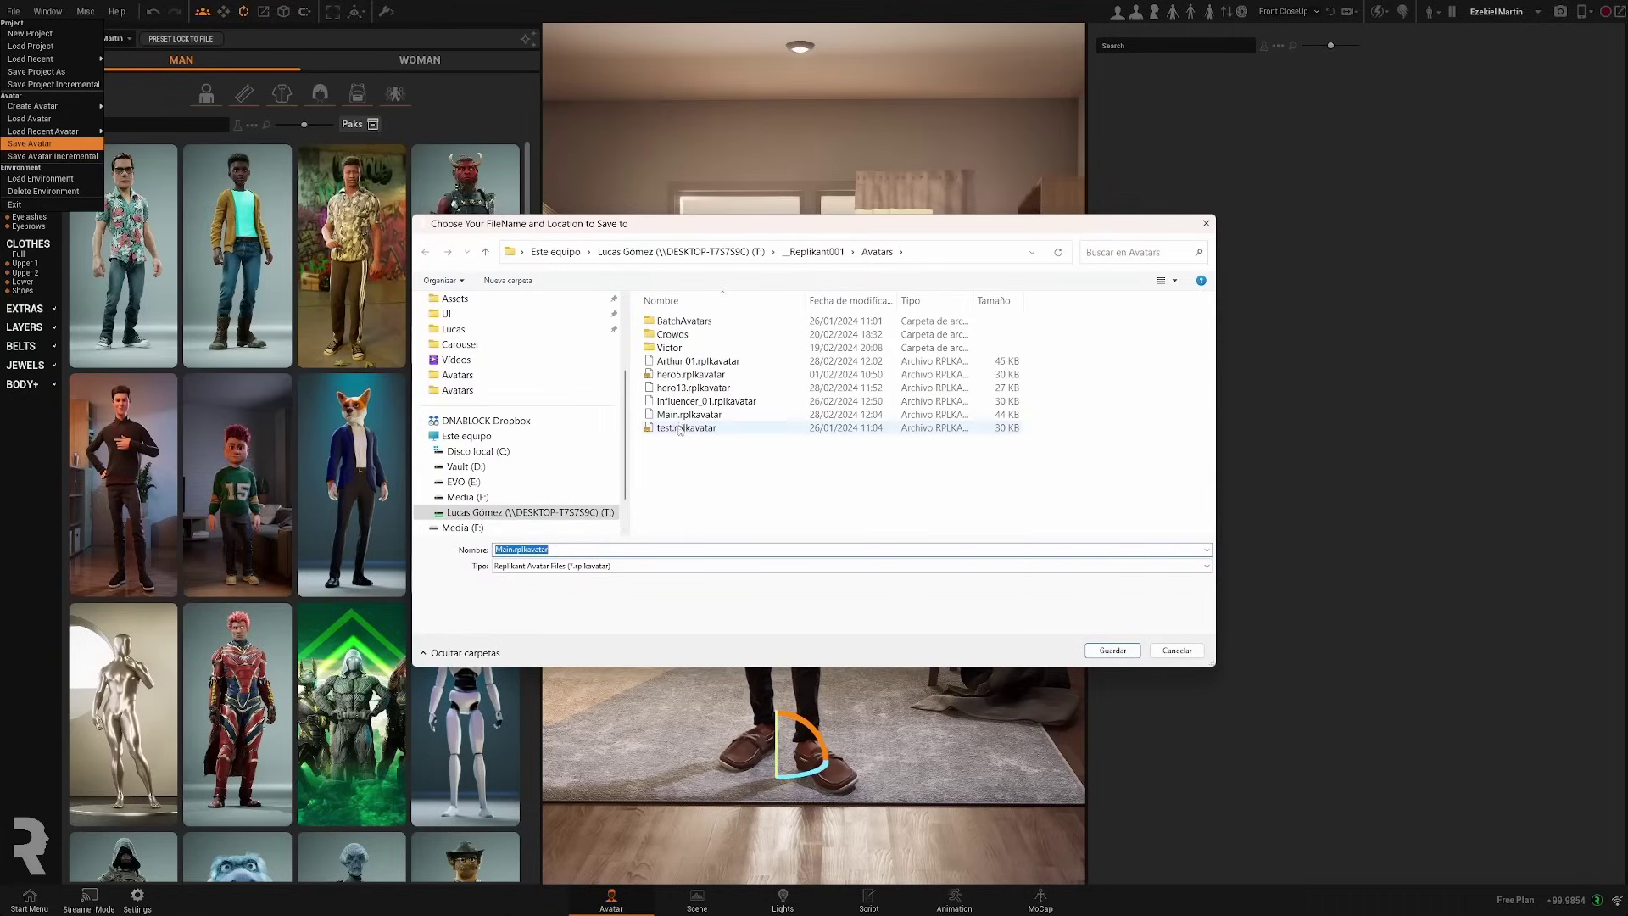
left_click(1137, 651)
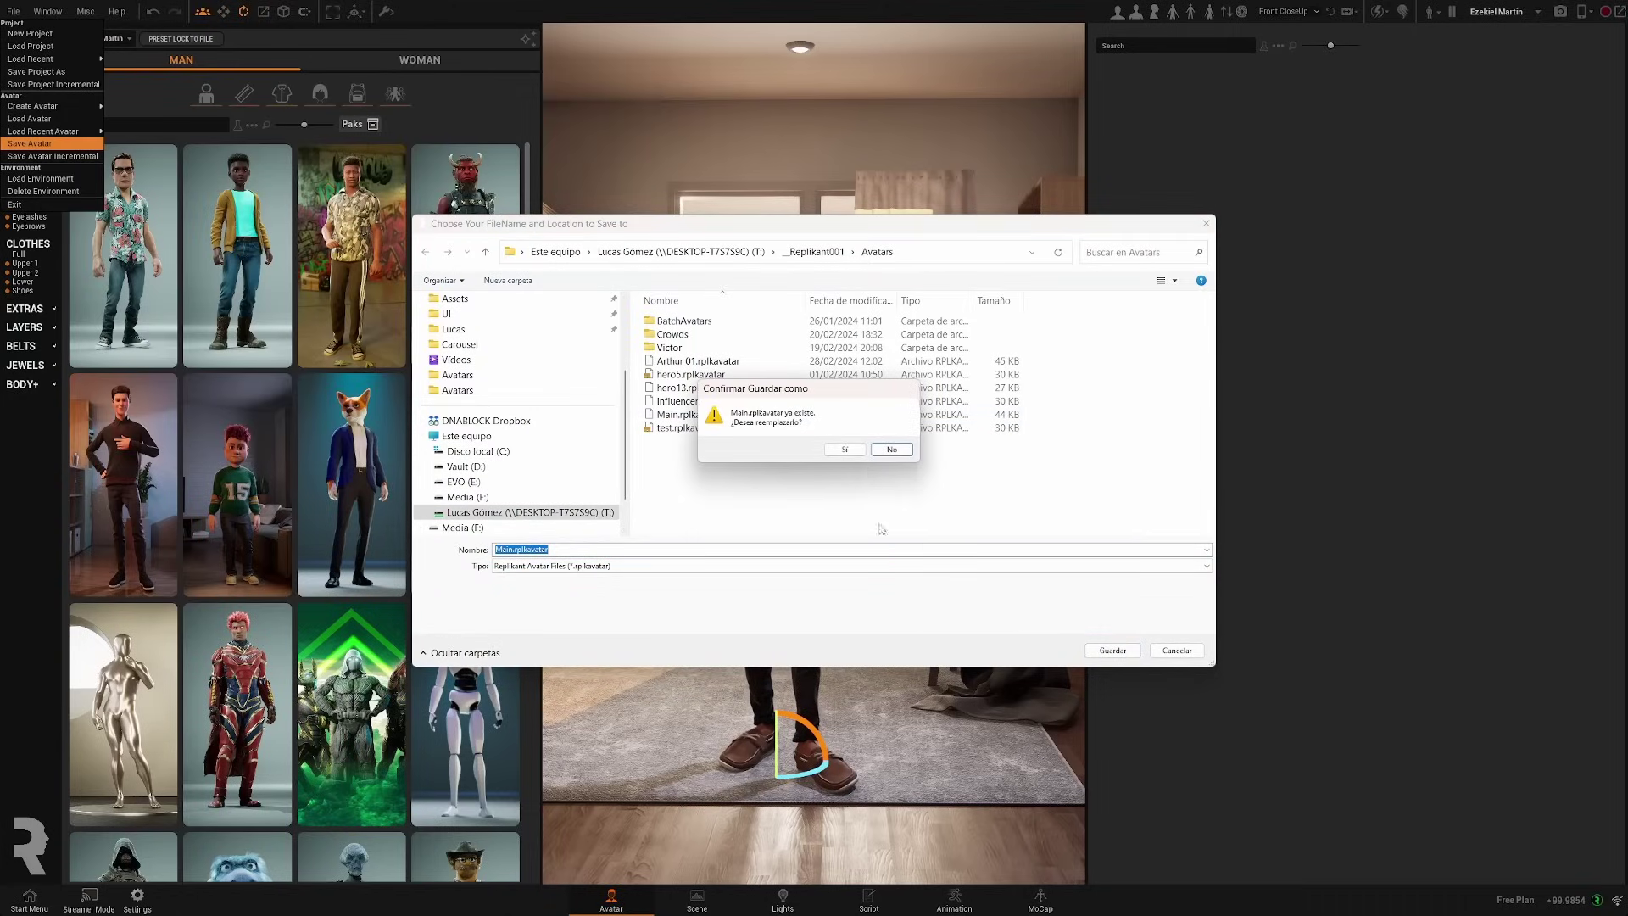
left_click(845, 450)
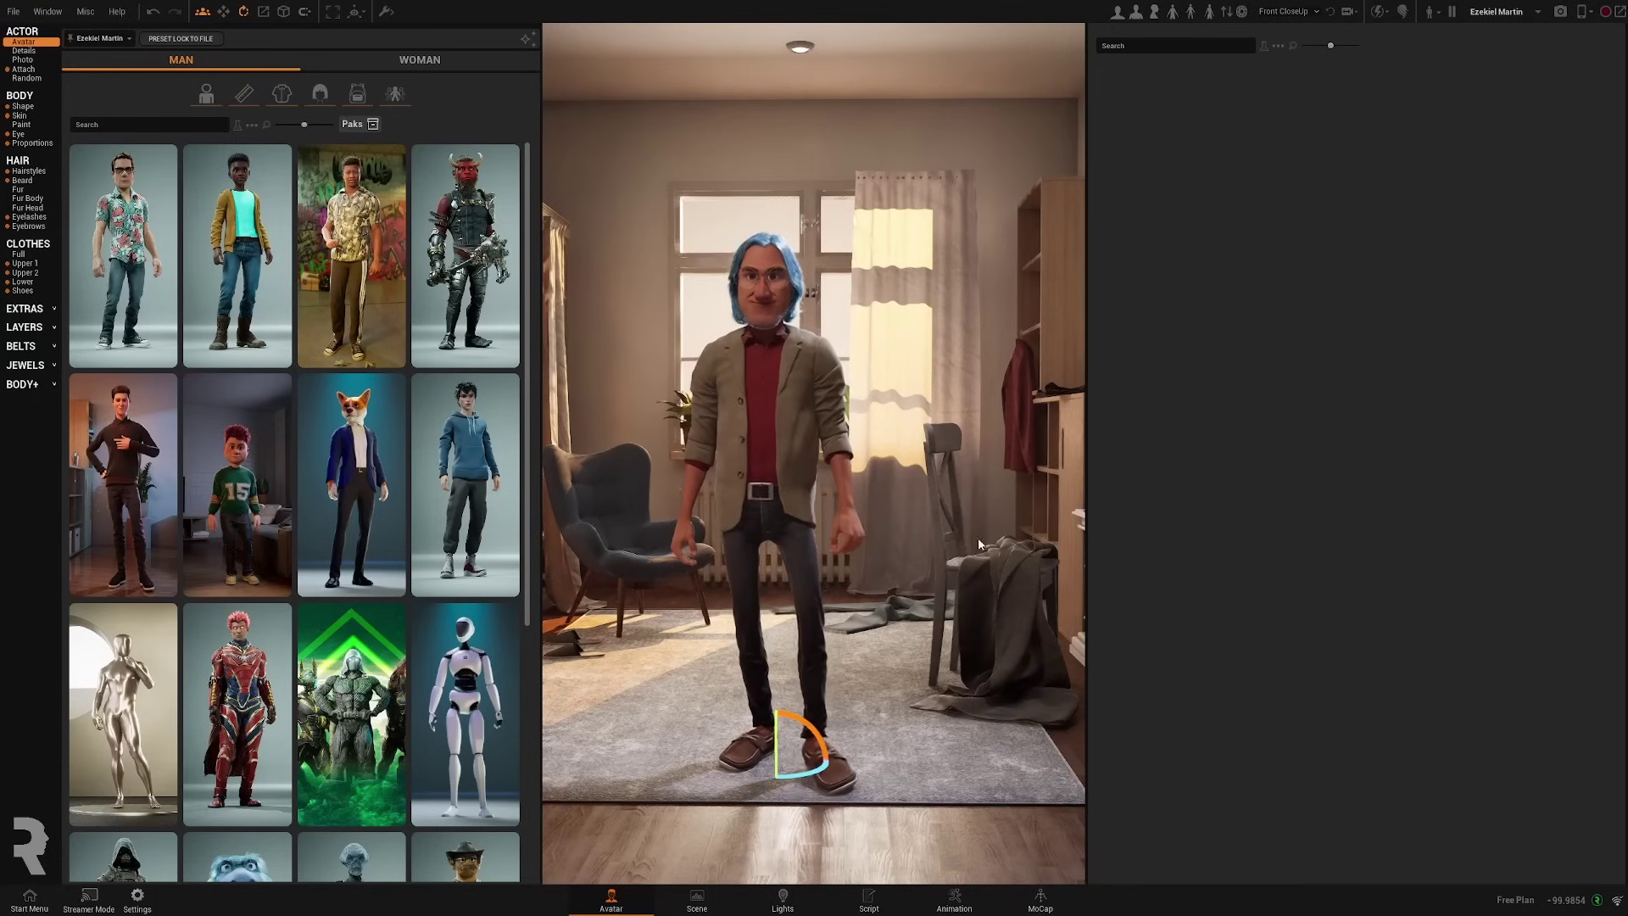
Step: Reload the recent Test_Avatar.rplkproject without saving current changes
left_click(12, 11)
mouse_move(33, 59)
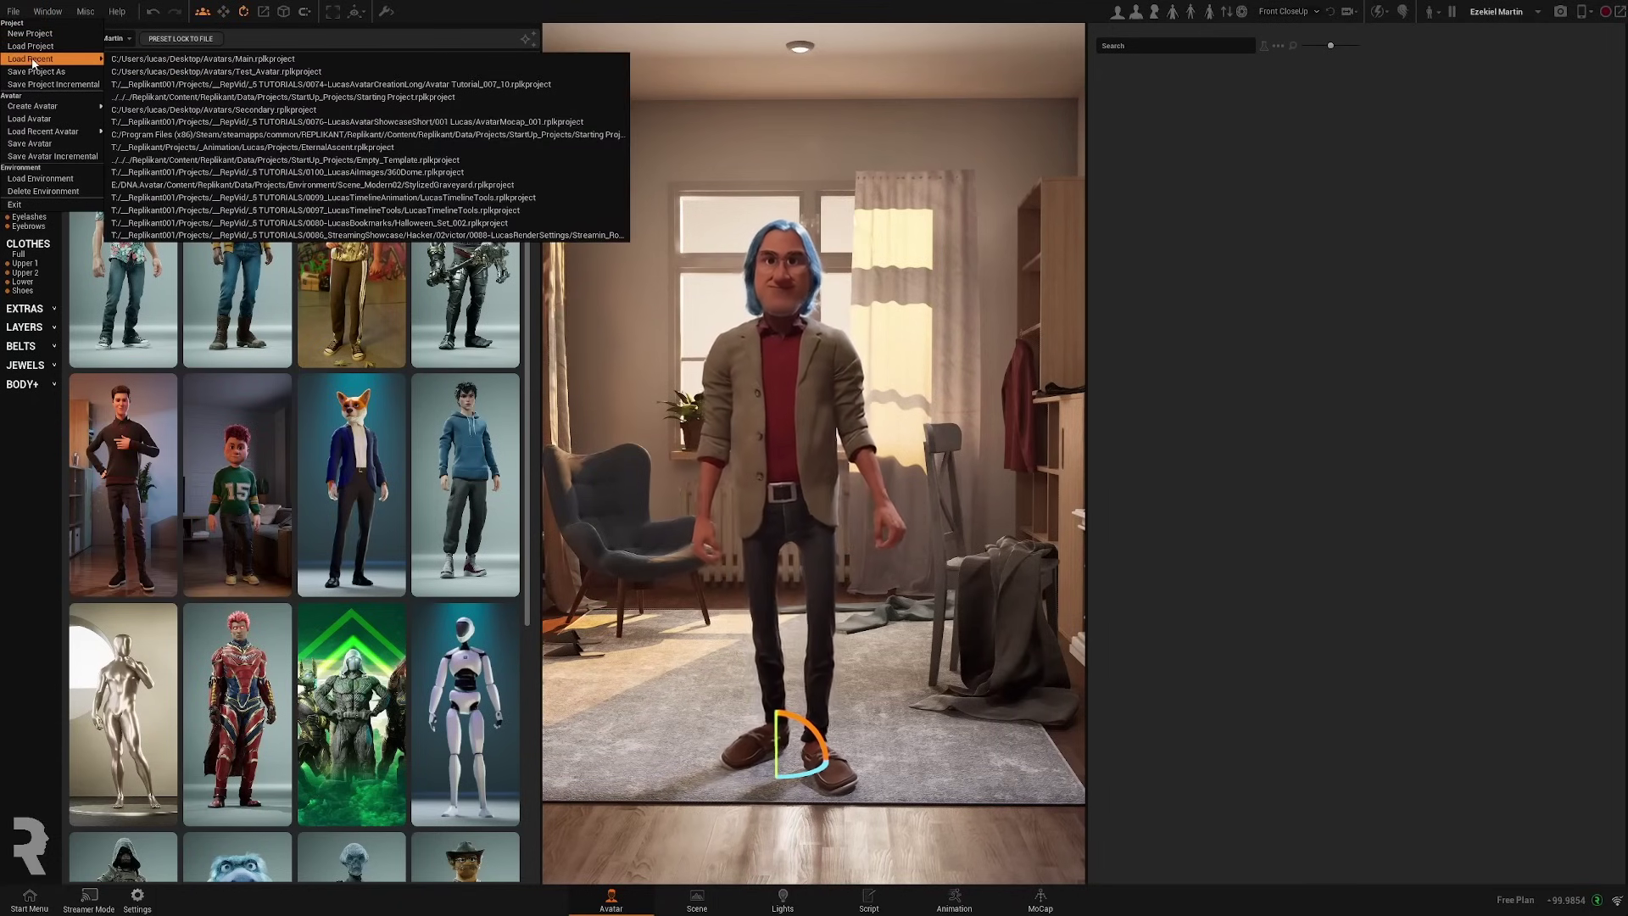
left_click(258, 72)
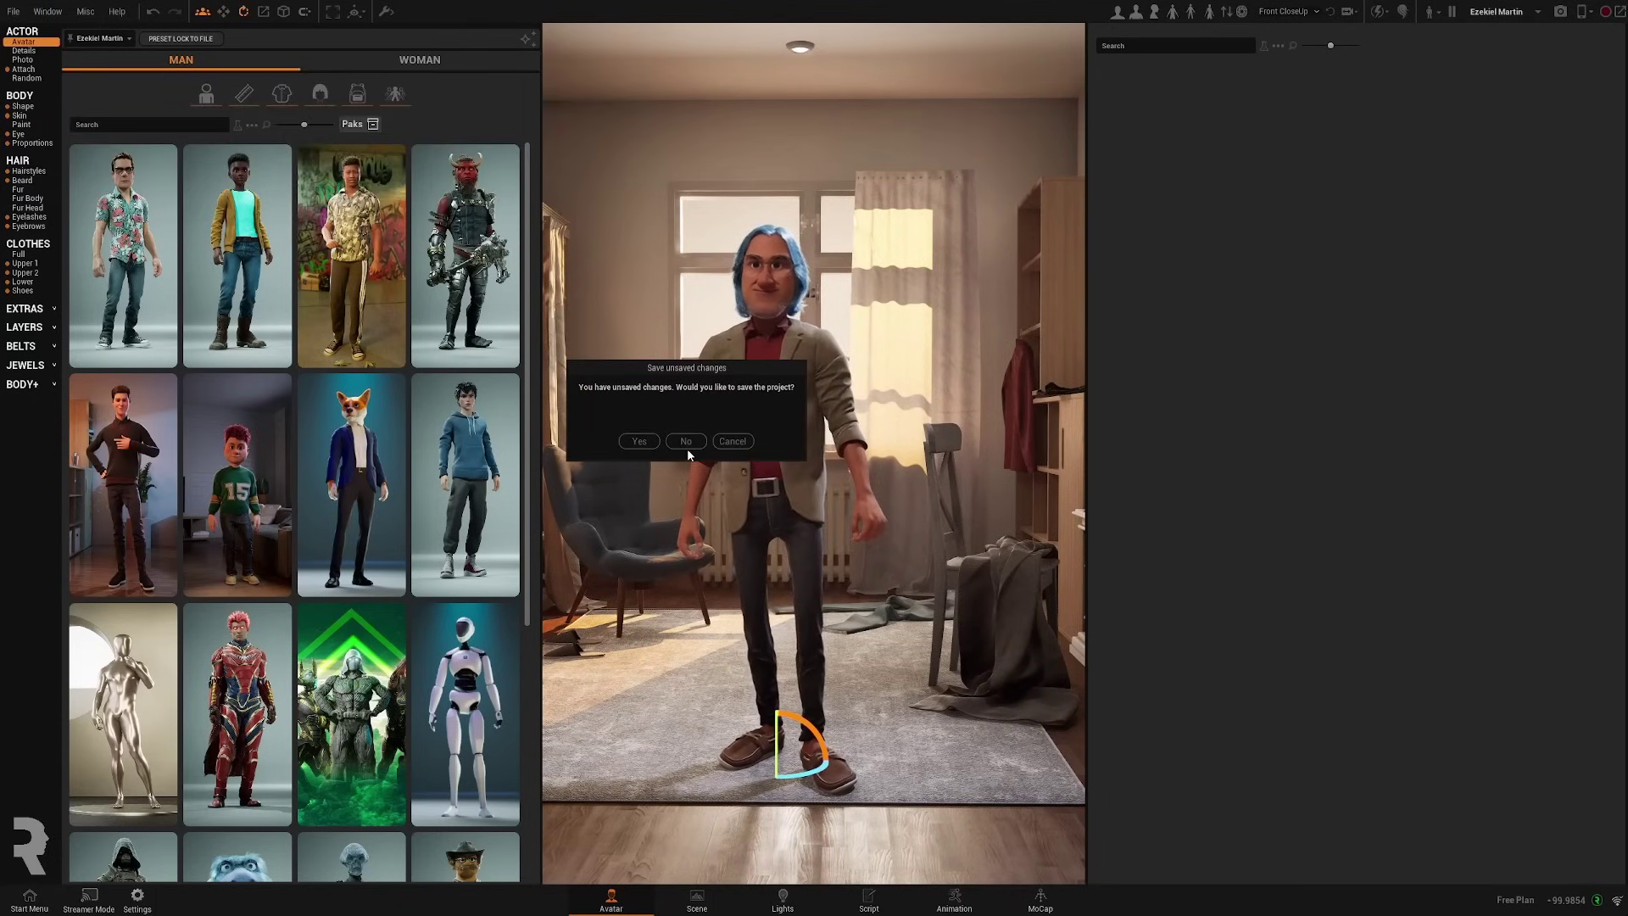
left_click(685, 440)
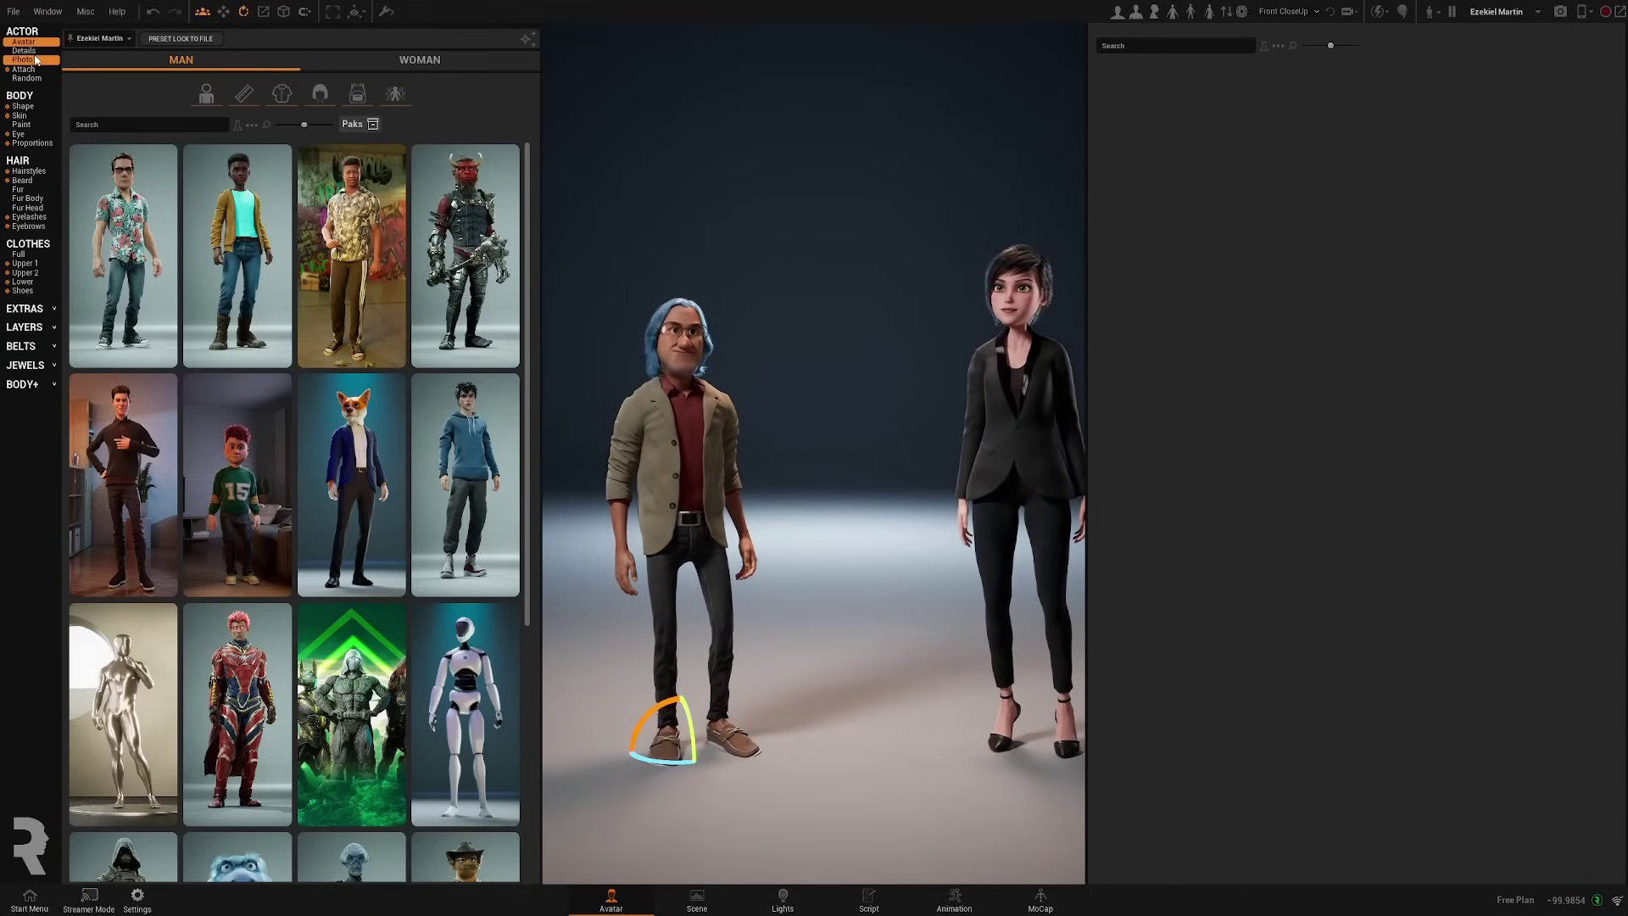
Step: Show the lock-to-file settings to confirm the avatar is tied to Avatars/Main.rplkavatar
left_click(170, 40)
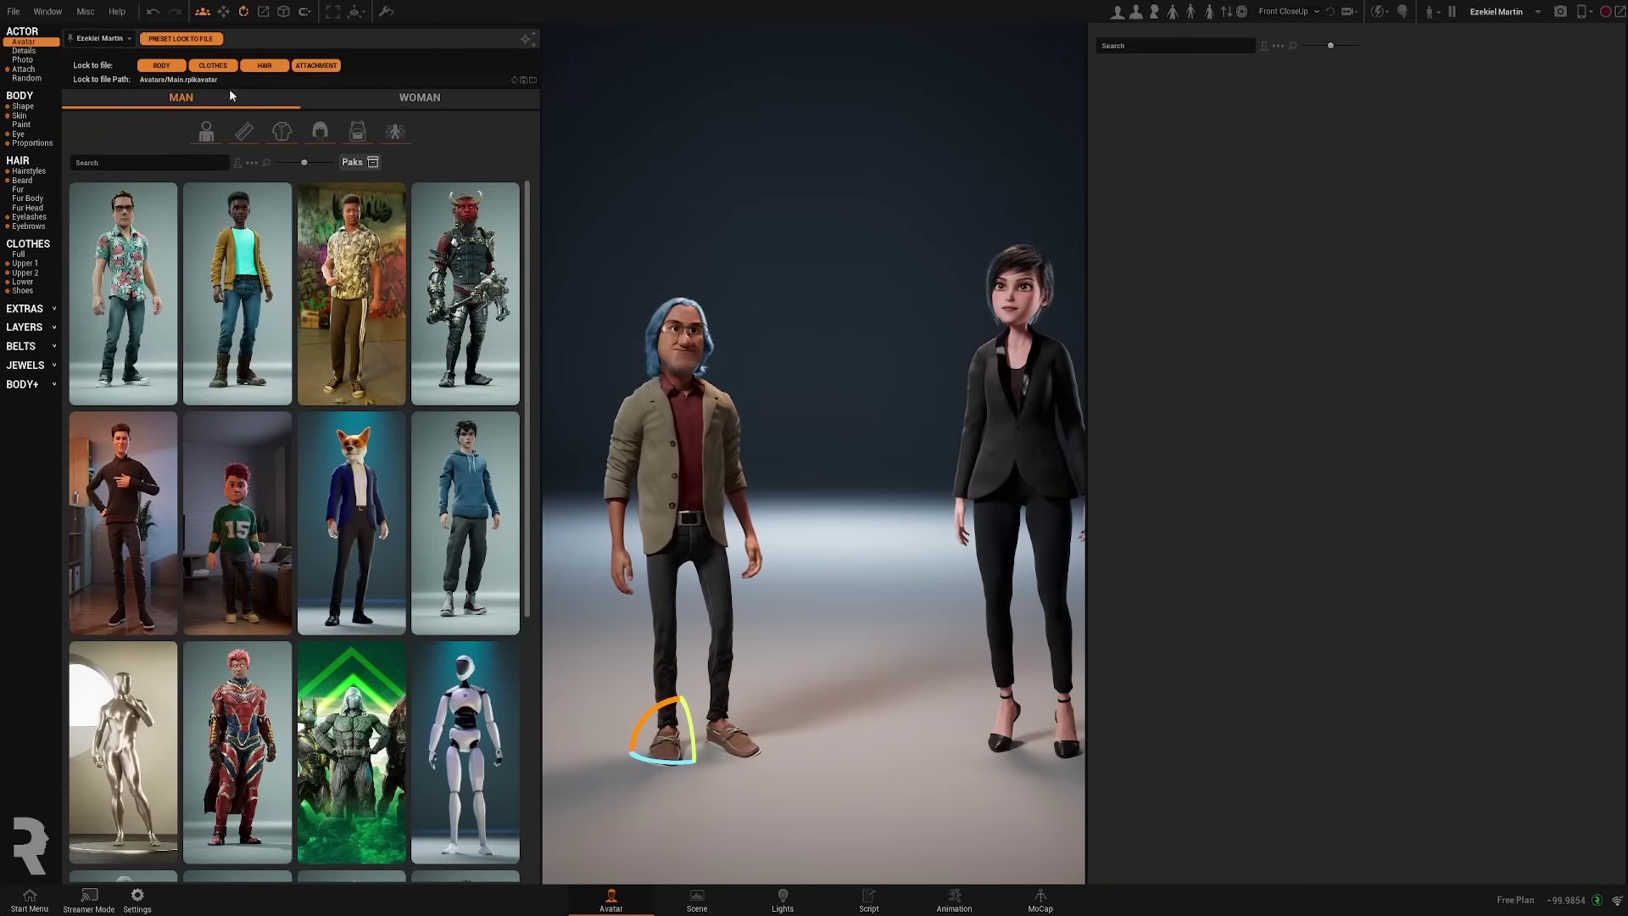